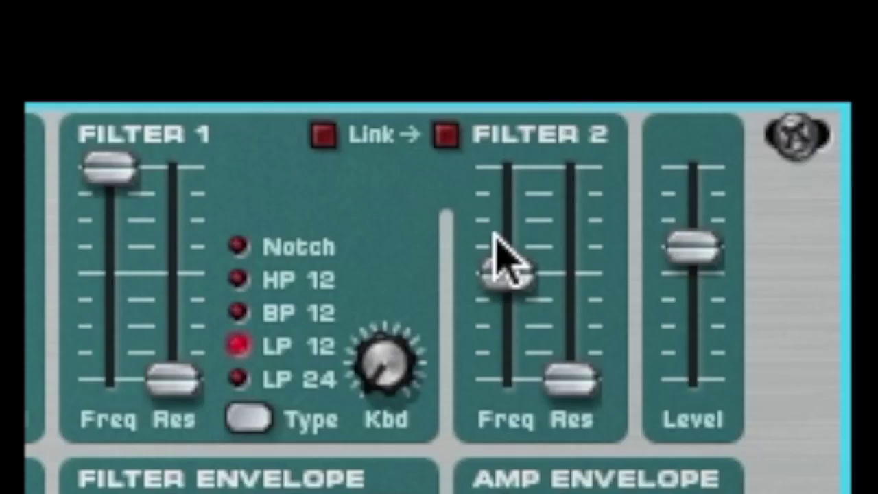
left_click_drag(500, 255, 506, 274)
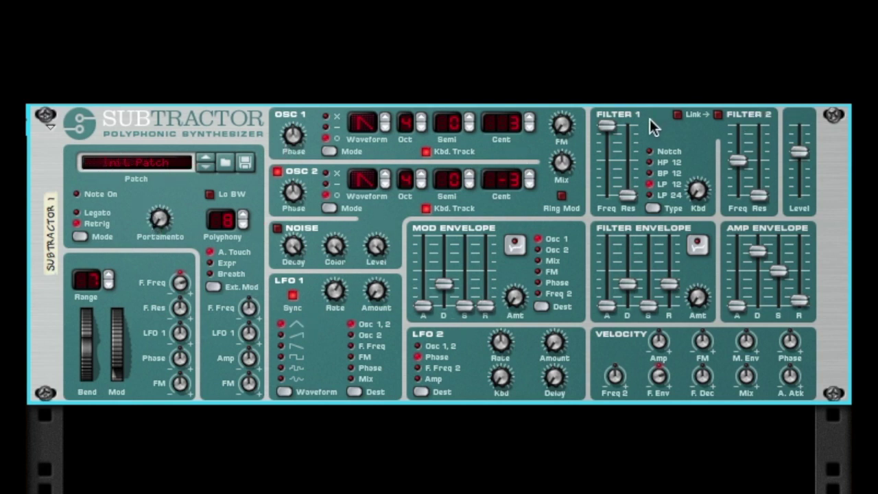
left_click(604, 124)
mouse_move(335, 294)
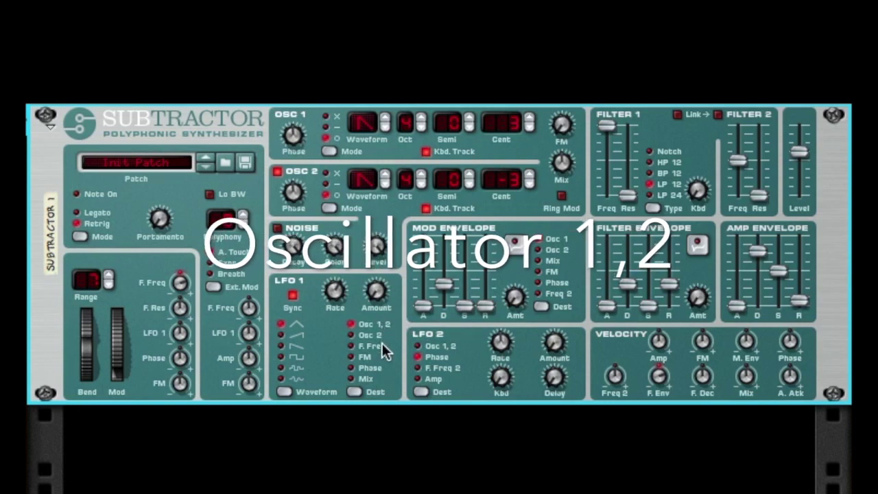
Raise the LFO 1 amount to 127 while its destination is Osc 1, 2
mouse_move(379, 295)
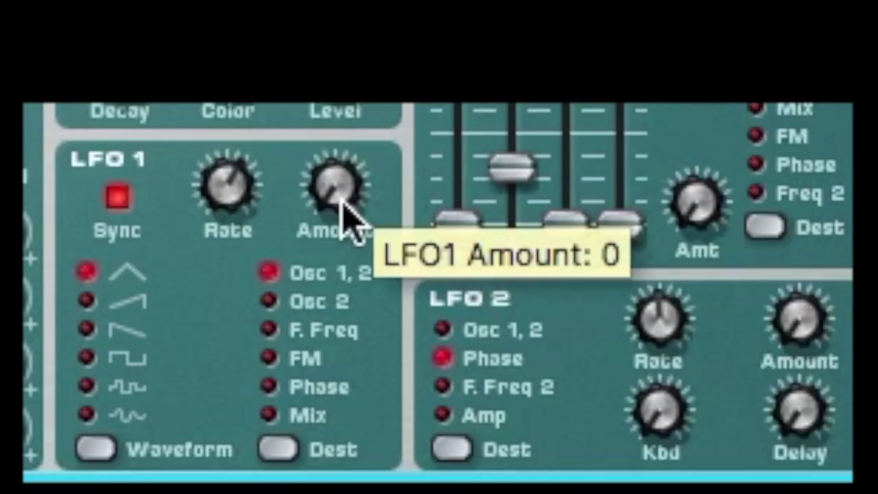
left_click(344, 204)
left_click_drag(341, 201, 348, 89)
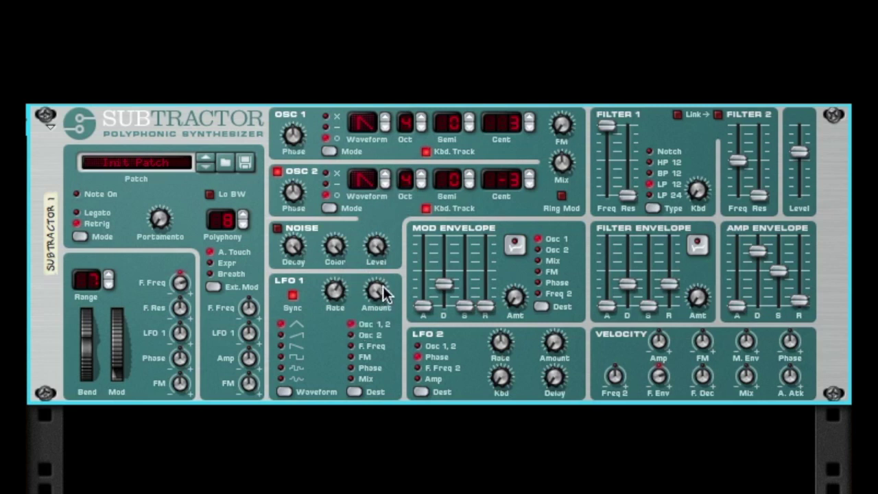
mouse_move(382, 286)
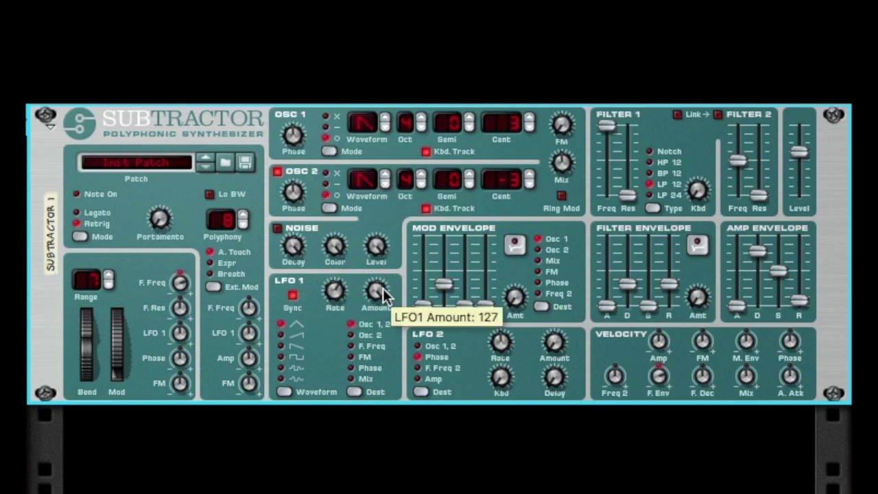
mouse_move(288, 251)
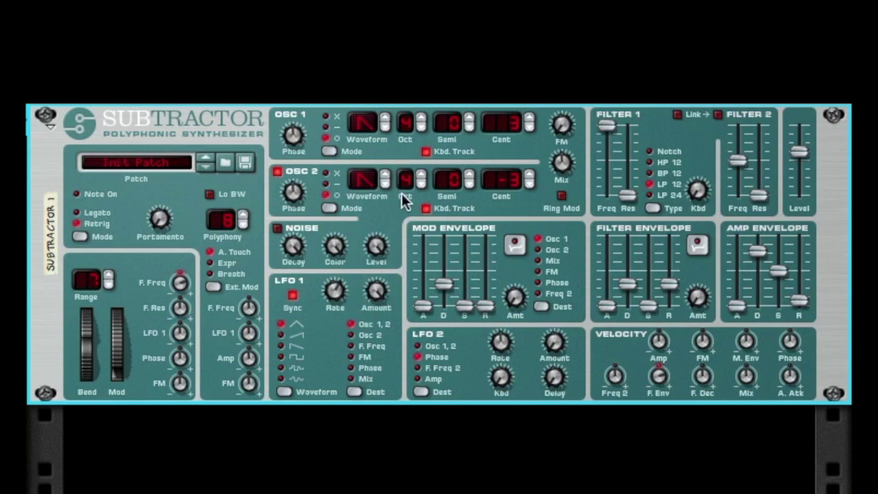
Try the rising sawtooth waveform on LFO 1 and then select the square waveform
mouse_move(478, 286)
left_click(281, 336)
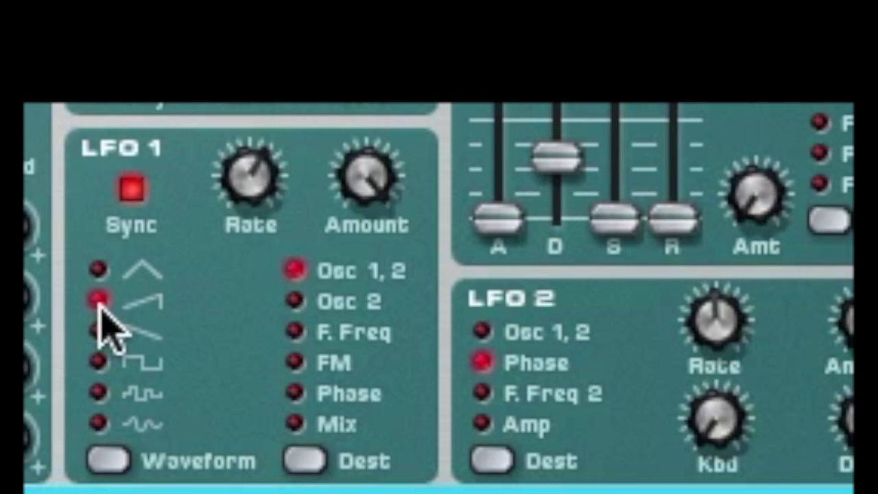
left_click(99, 362)
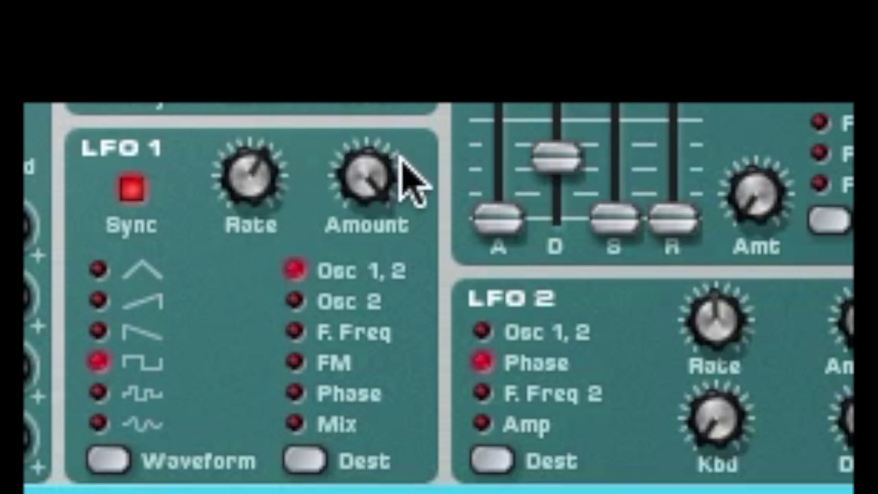
Turn off LFO 1 sync and vary the rate, ending at its maximum
left_click_drag(257, 171, 189, 127)
left_click(129, 190)
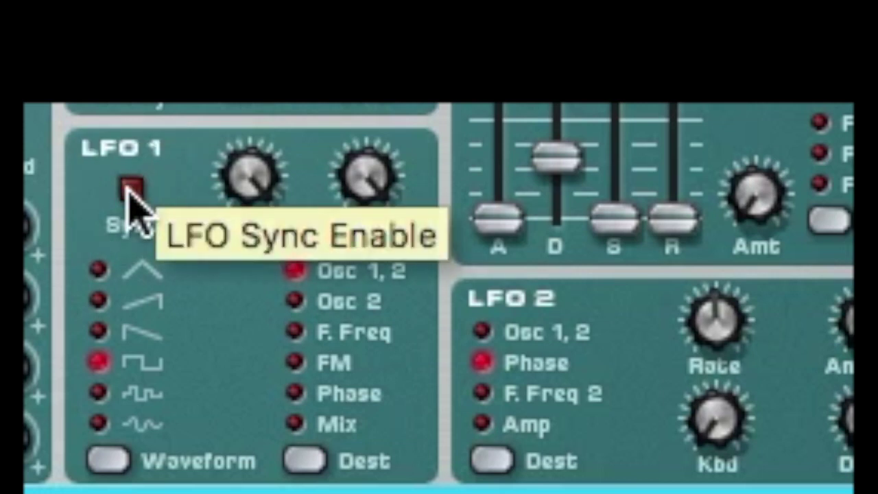
left_click_drag(249, 184, 258, 211)
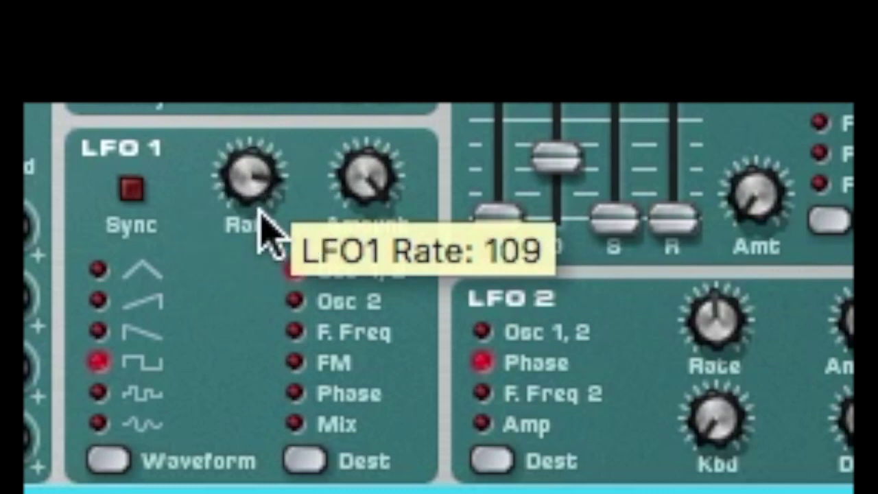
left_click_drag(245, 173, 303, 118)
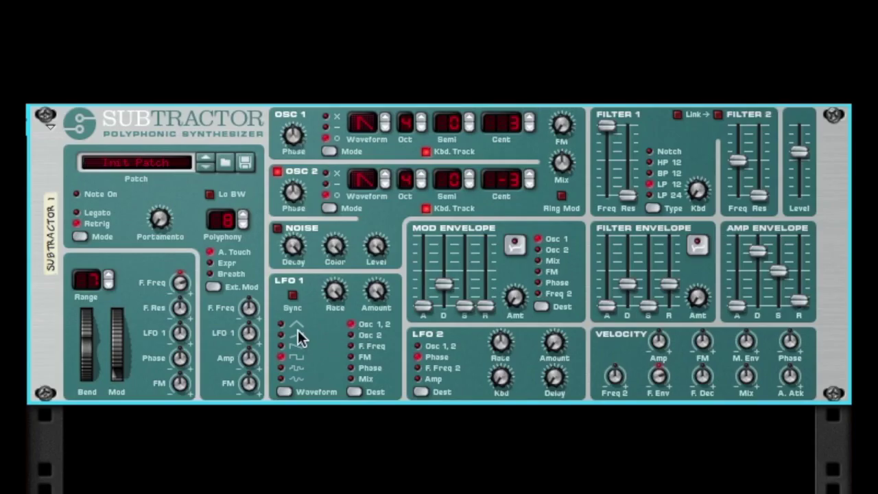
Select the triangle waveform for LFO 1 and lower its amount through 71 to the minimum
left_click(281, 324)
left_click_drag(378, 290, 390, 314)
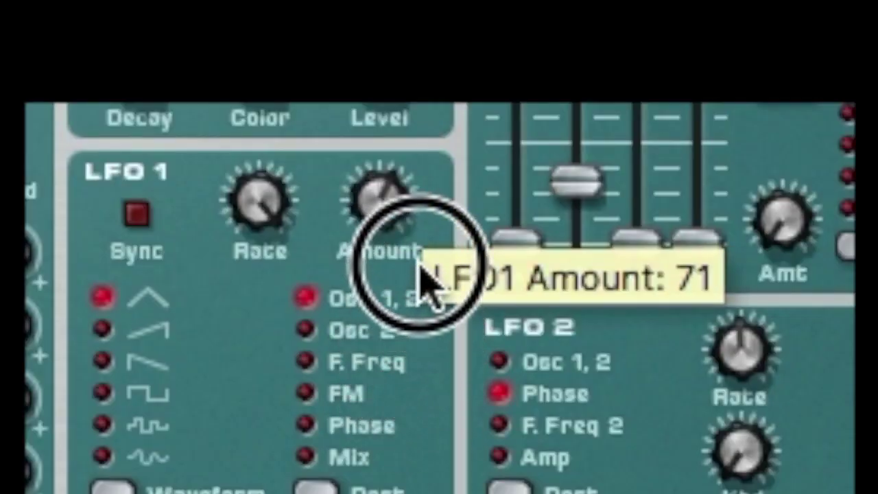
left_click_drag(420, 266, 435, 319)
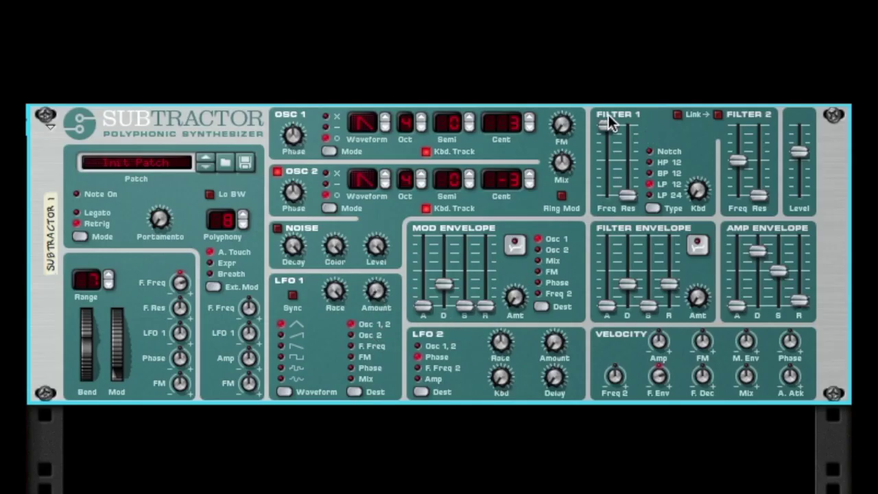
Route LFO 1 to Osc 2 and raise its amount to the maximum
mouse_move(565, 124)
left_click(351, 333)
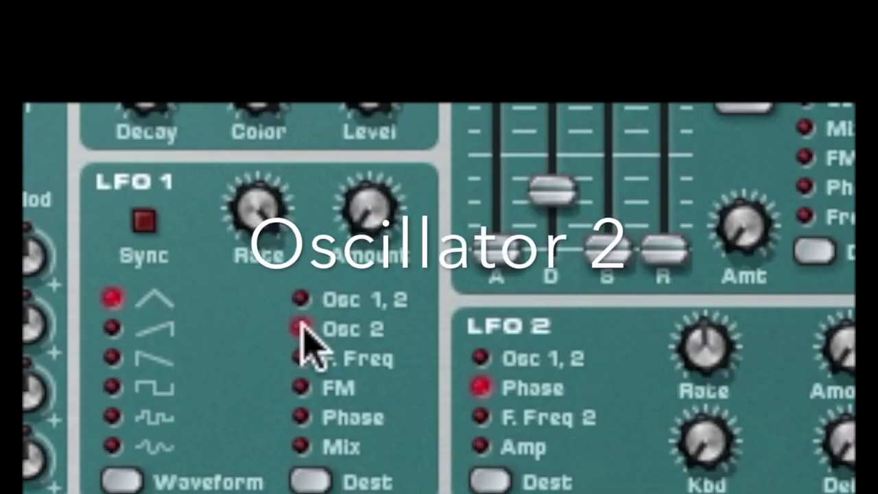
left_click_drag(358, 206, 480, 138)
Turn on LFO 1 sync and lower both its rate and its amount
left_click(148, 219)
left_click_drag(266, 211, 265, 274)
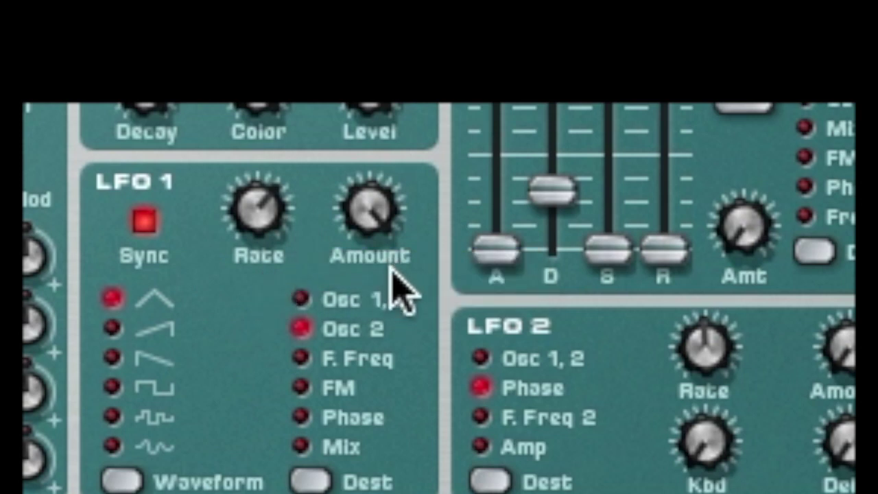
left_click_drag(373, 231, 390, 367)
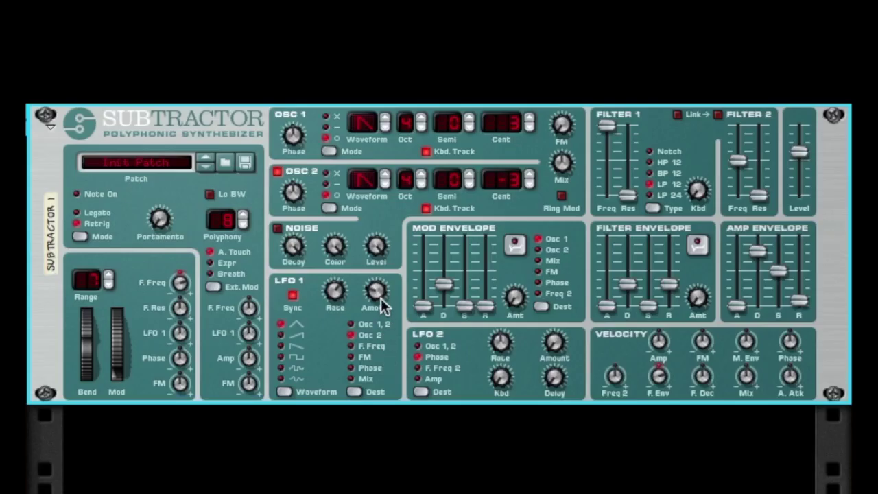
left_click_drag(380, 297, 379, 307)
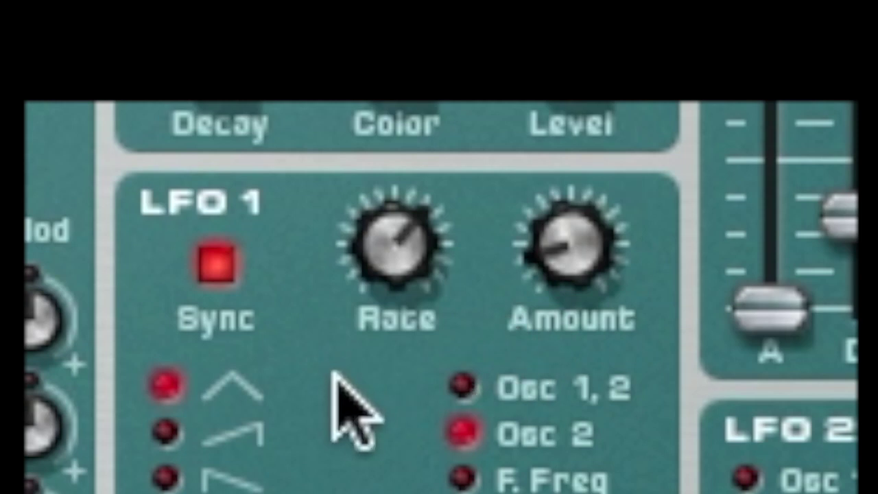
left_click_drag(392, 246, 443, 401)
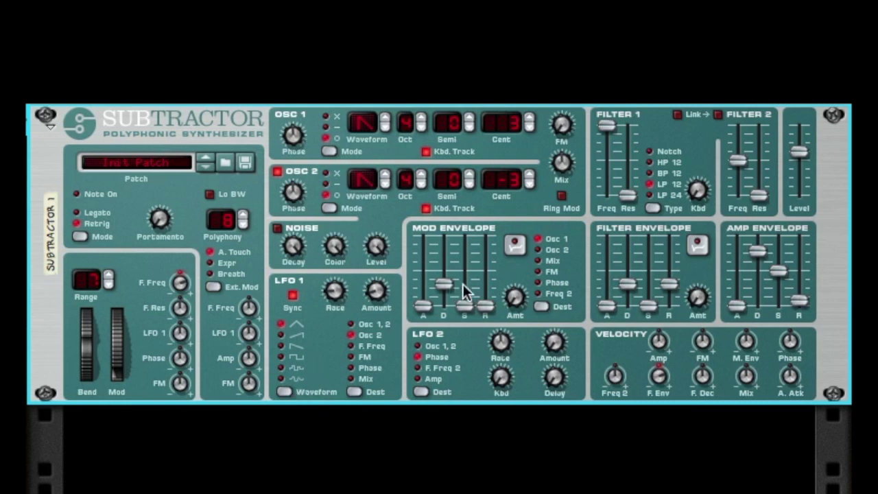
Try the smooth random and triangle waveforms on LFO 1, ending on the square waveform
left_click(281, 378)
left_click(284, 324)
left_click(281, 357)
Raise the LFO 1 amount and rate, then reduce the amount again
left_click_drag(375, 292, 375, 245)
left_click(334, 293)
left_click_drag(334, 294, 337, 241)
left_click_drag(375, 291, 372, 319)
Turn off LFO 1 sync with the rate at 109 and select the triangle waveform
left_click(293, 296)
mouse_move(335, 294)
left_mouse_down()
mouse_move(336, 283)
mouse_move(336, 293)
left_mouse_up()
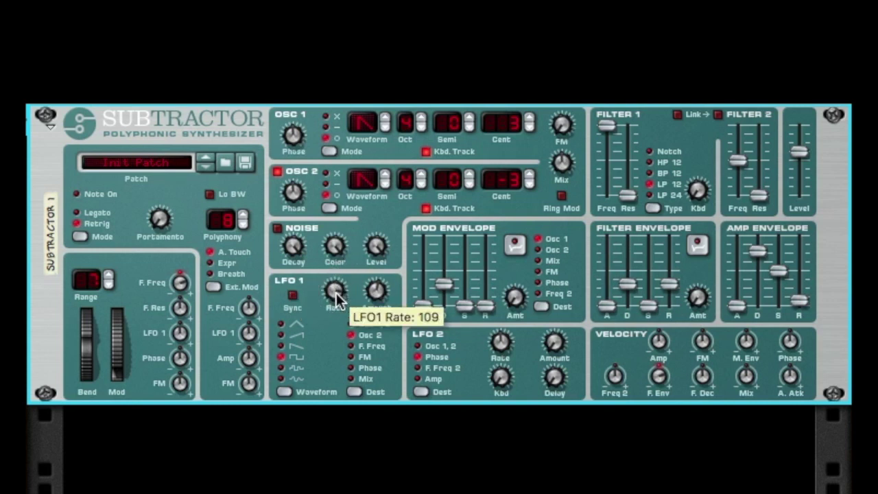
left_click(292, 320)
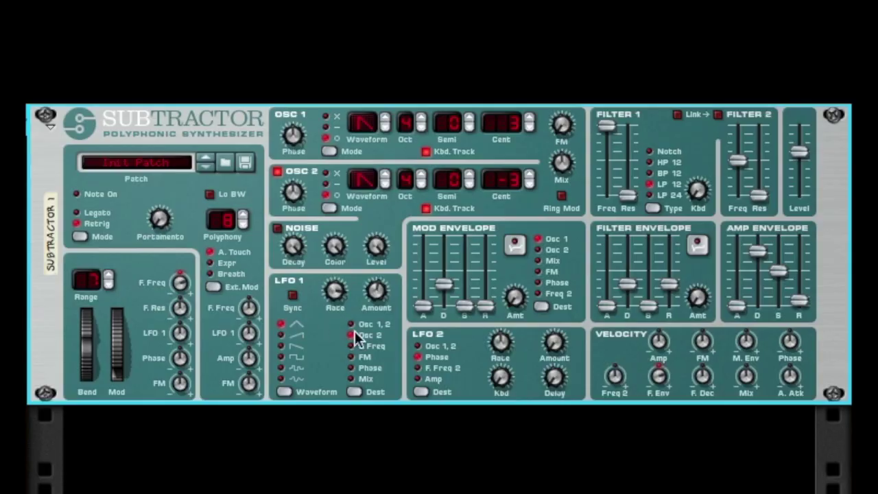
Route LFO 1 to F. Freq with a near-maximum amount and a synced, slower rate
left_click(351, 346)
left_click_drag(375, 299, 384, 275)
mouse_move(356, 133)
left_mouse_down()
mouse_move(349, 103)
mouse_move(337, 98)
mouse_move(343, 137)
left_mouse_up()
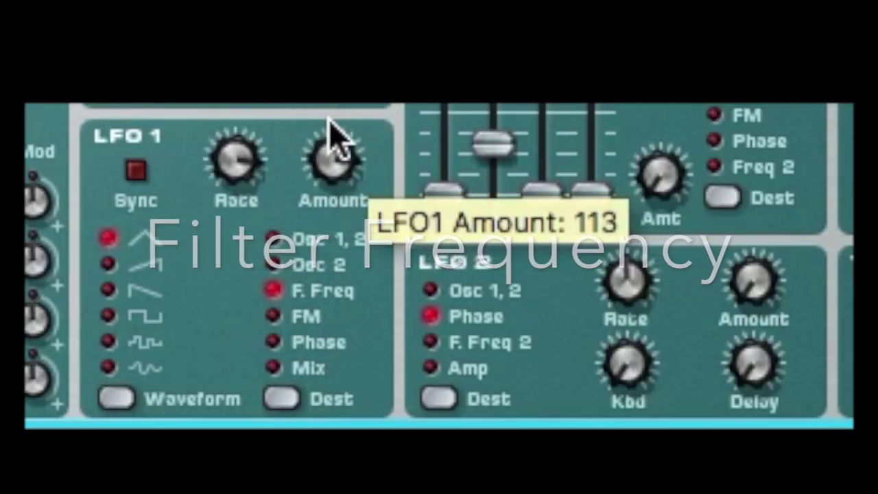
left_click(336, 293)
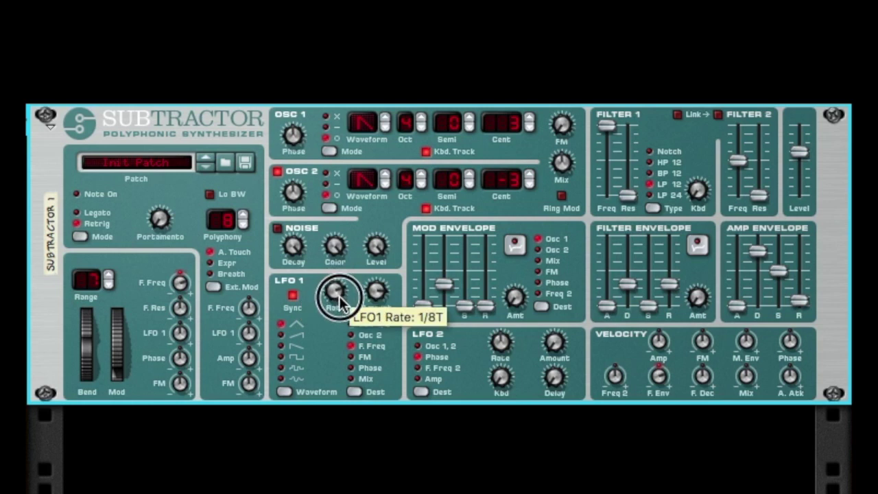
left_click_drag(338, 297, 339, 304)
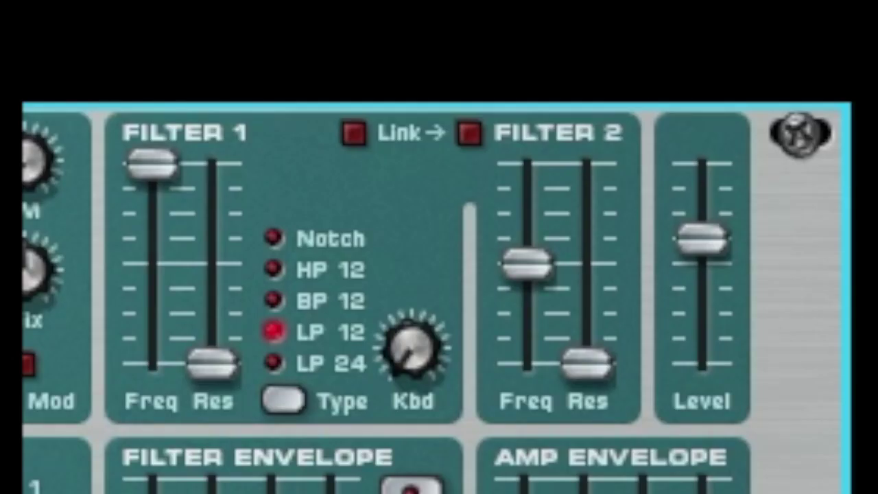
Lower the Filter 1 frequency to 62, then return it to its maximum
left_click_drag(145, 175, 144, 273)
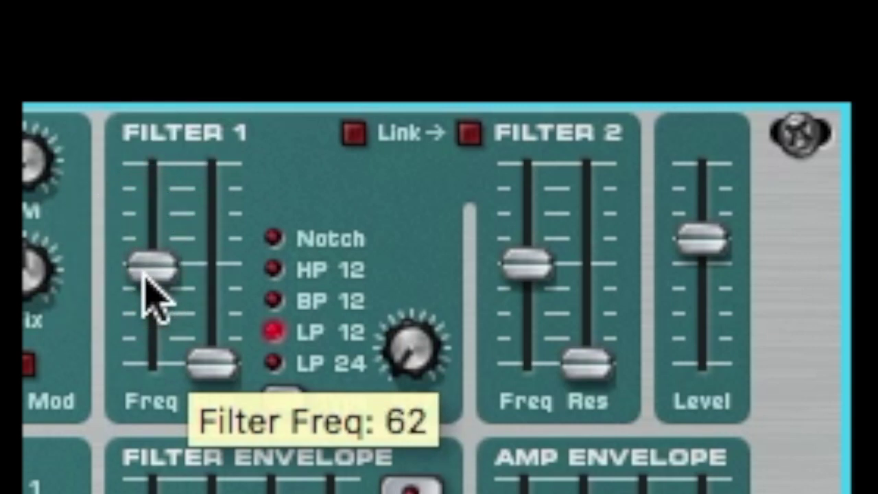
left_click_drag(144, 274, 157, 130)
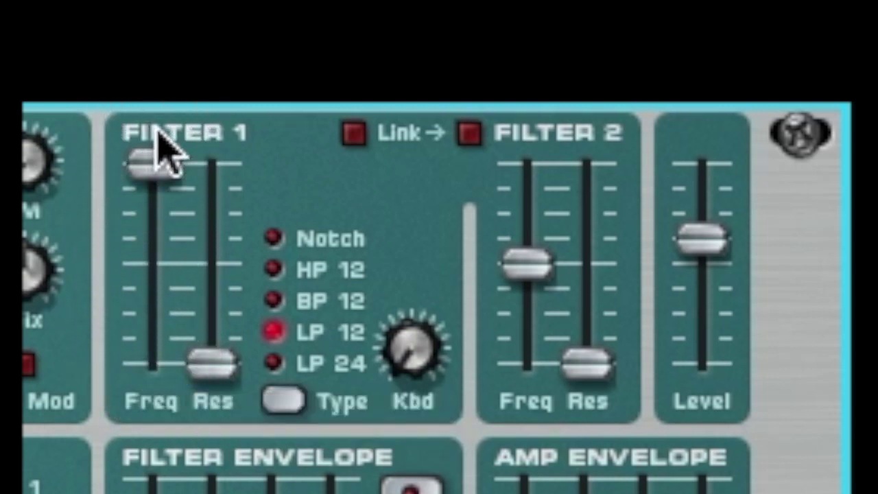
left_click(157, 145)
left_click_drag(157, 164, 159, 99)
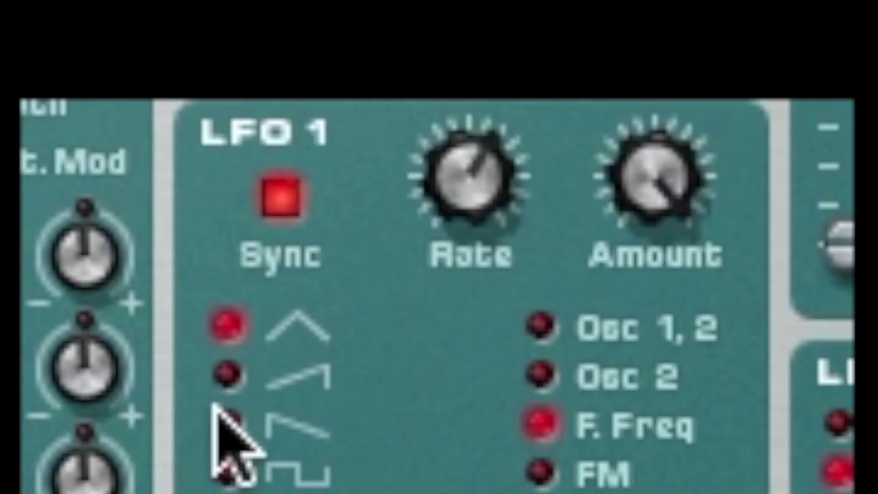
Select the rising sawtooth waveform for LFO 1 and sweep the Filter 1 frequency down from 127
left_click(230, 376)
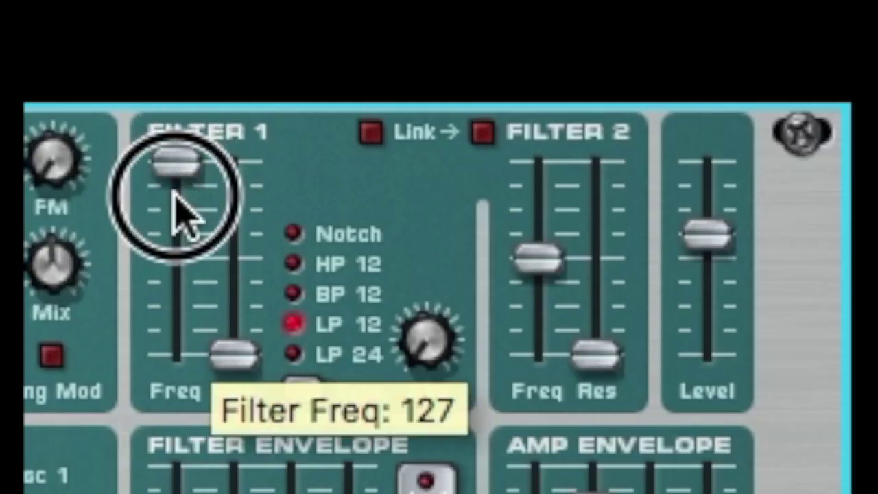
left_click_drag(172, 195, 174, 264)
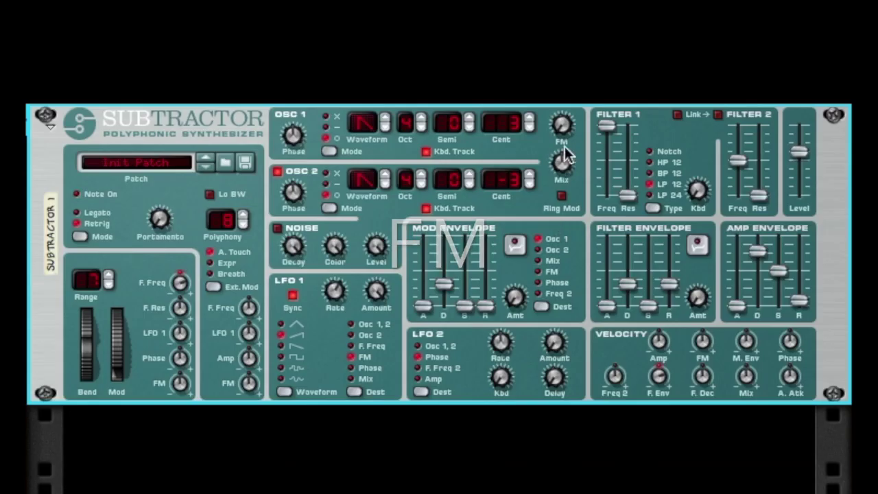
Turn the oscillator FM amount down to its minimum and select the square waveform for LFO 1
left_click_drag(561, 127, 568, 202)
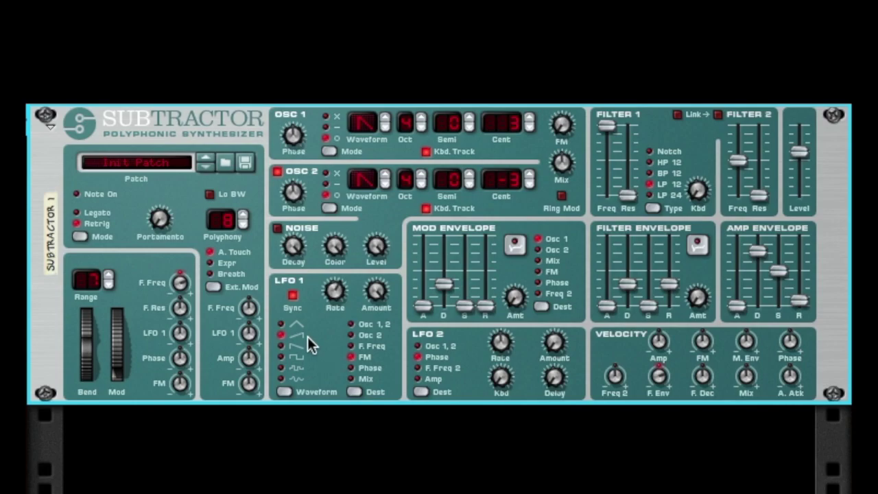
left_click(283, 355)
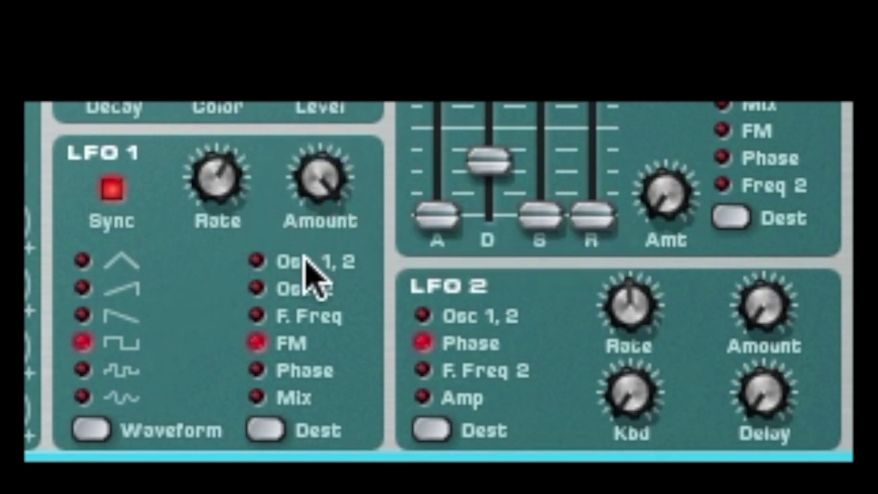
Change the synced LFO 1 rate to 3/8 and then 1/4, and lower the LFO 1 amount
left_click(229, 220)
left_click_drag(229, 220, 320, 229)
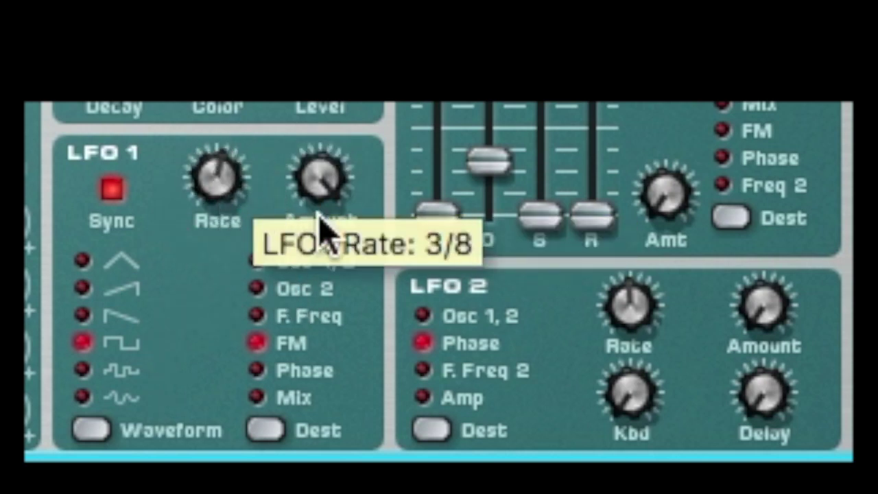
left_click_drag(221, 180, 223, 175)
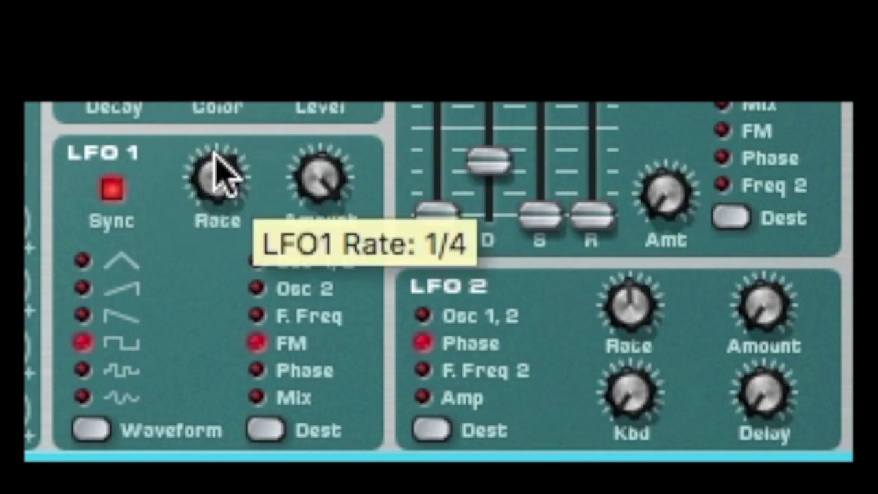
left_click(326, 191)
left_click_drag(322, 231, 337, 343)
Try the triangle waveform on LFO 1, then select the rising sawtooth and adjust the rate
left_click(81, 260)
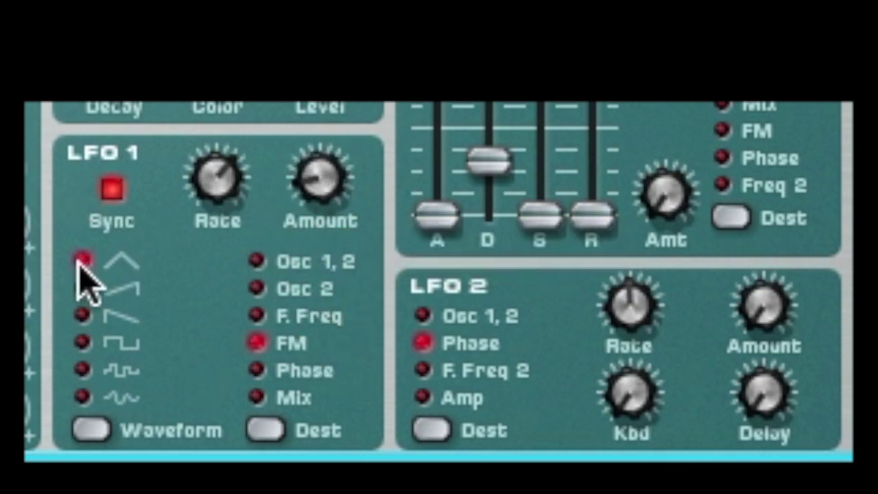
left_click(81, 288)
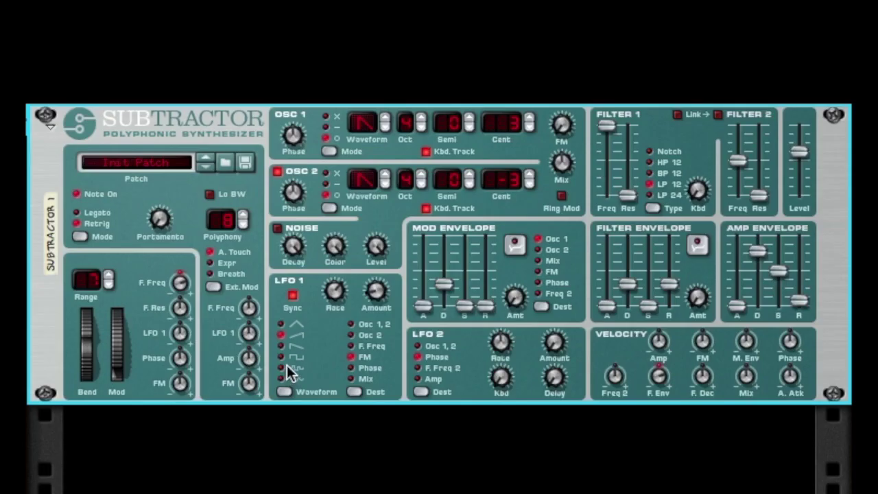
mouse_move(334, 293)
left_mouse_down()
mouse_move(338, 313)
mouse_move(340, 291)
left_mouse_up()
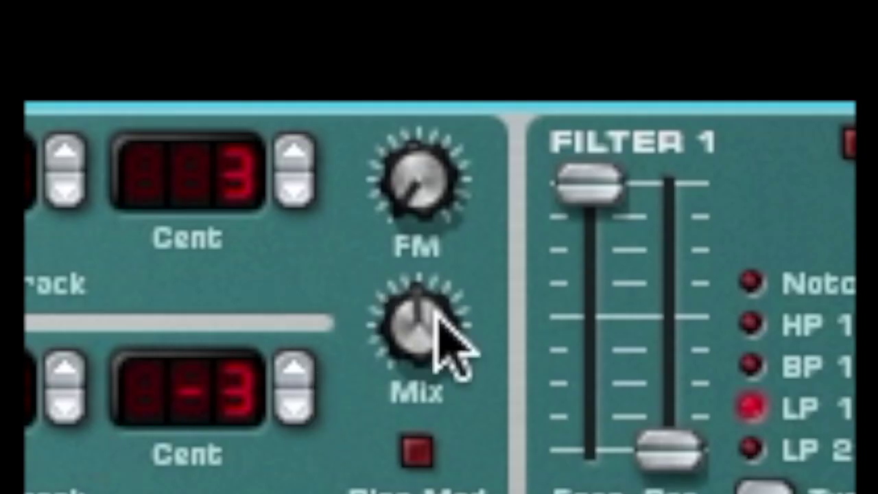
Raise the oscillator FM amount to about its midpoint, then select the triangle waveform for LFO 1 and return FM to minimum
mouse_move(438, 121)
left_mouse_down()
mouse_move(466, 88)
mouse_move(441, 133)
left_mouse_up()
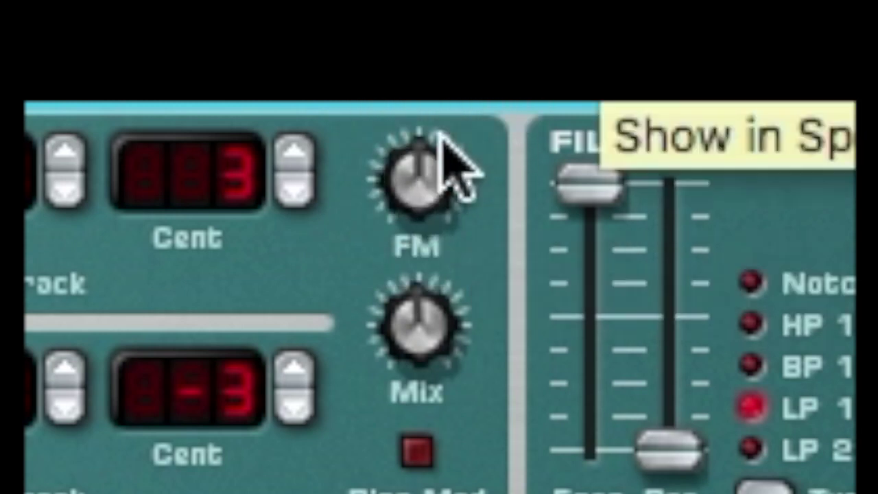
mouse_move(441, 147)
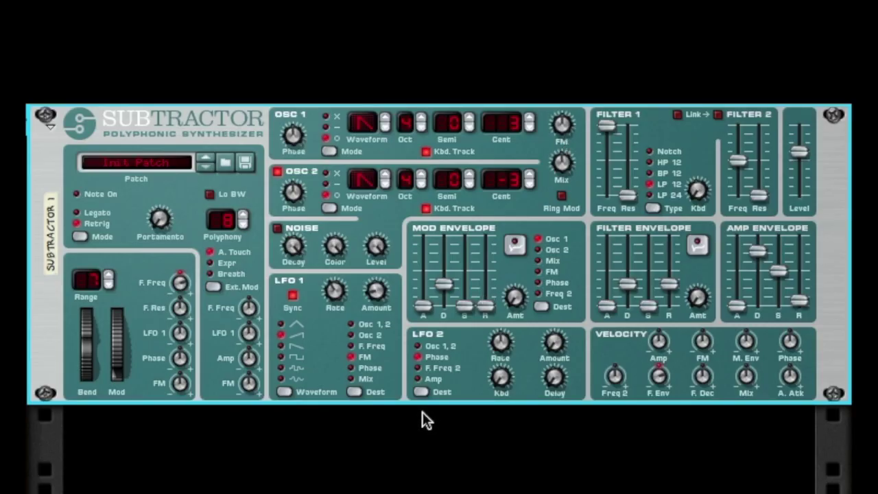
left_click(282, 323)
left_click_drag(561, 125, 561, 151)
Route LFO 1 to Phase, then vary both oscillators' phase offsets, with Osc 2 down to 20, and adjust the LFO 1 rate
left_click(351, 368)
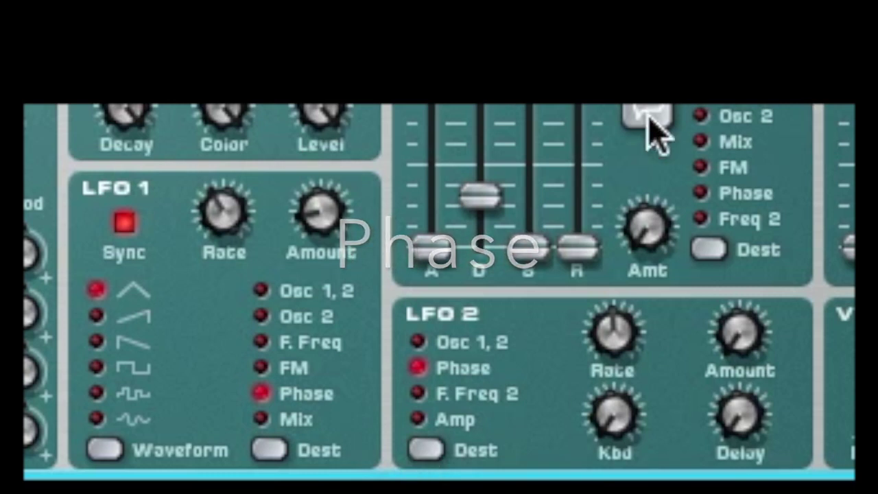
left_click(324, 218)
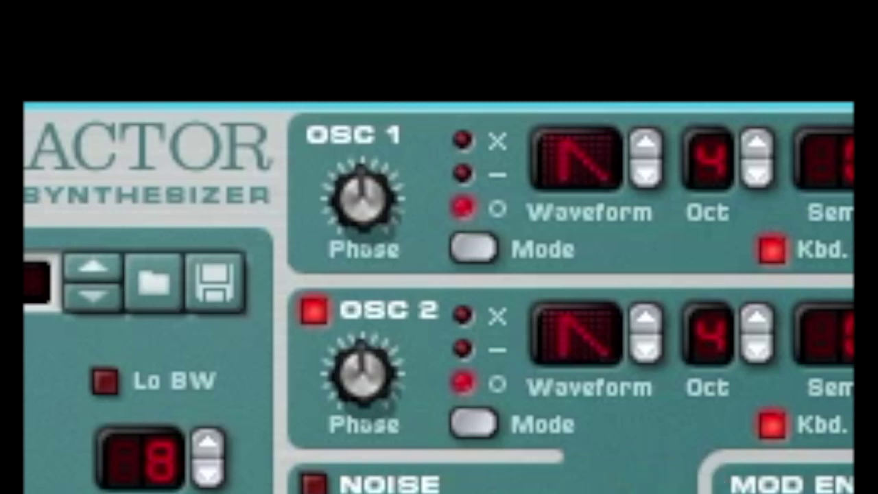
left_click_drag(370, 395, 396, 469)
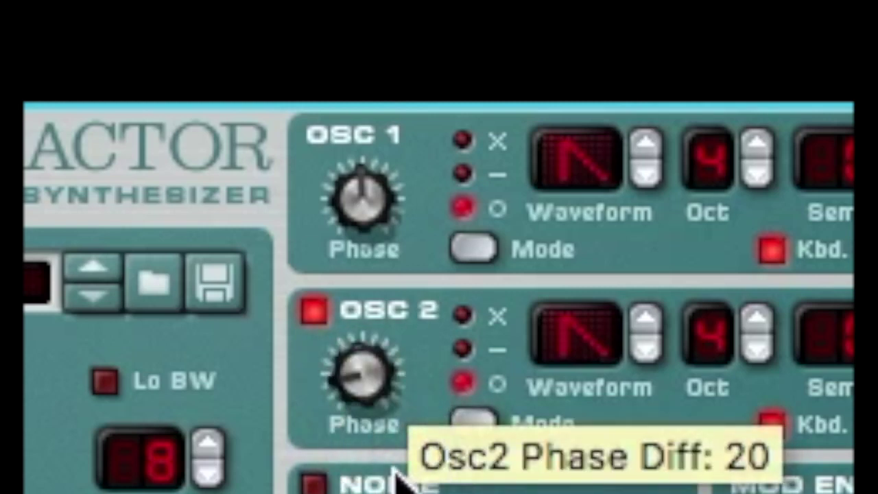
left_click_drag(360, 202, 396, 134)
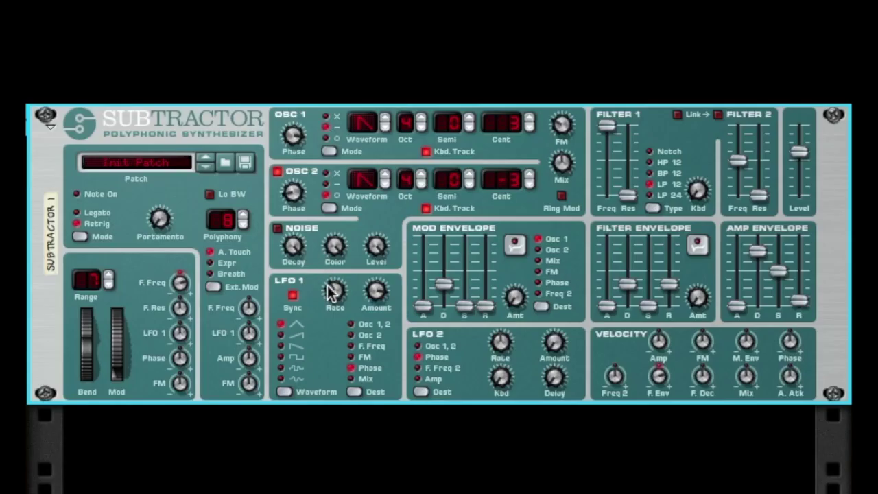
left_click_drag(330, 284, 336, 270)
left_click(561, 123)
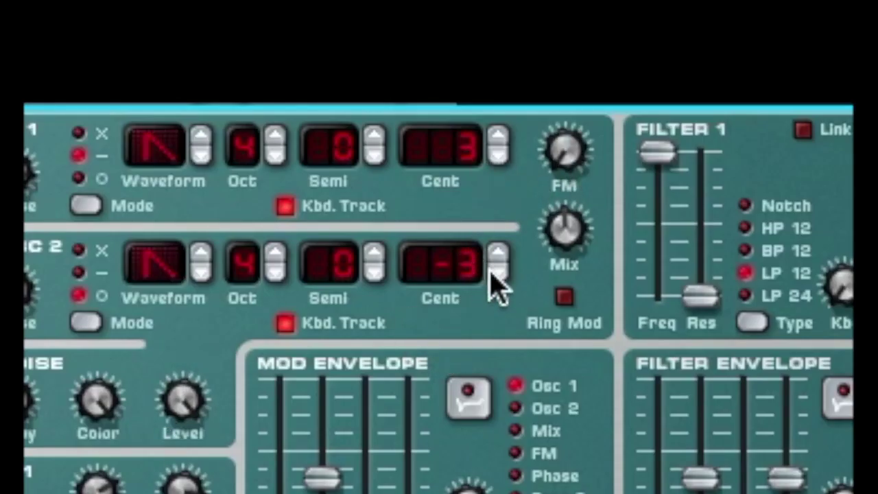
Set the Cent detuning of both Osc 1 and Osc 2 to 0
left_click(497, 158)
left_click(496, 158)
left_click(496, 157)
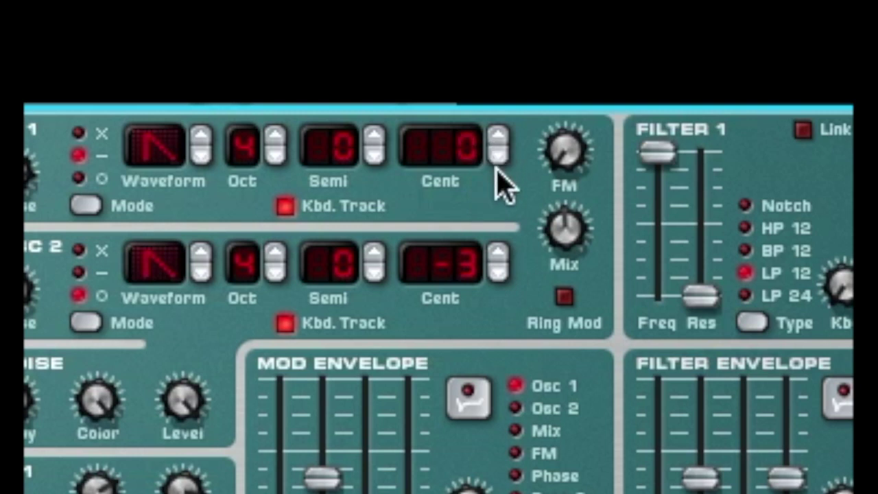
left_click(492, 254)
left_click(492, 254)
left_click(492, 254)
left_click(493, 253)
left_click(493, 274)
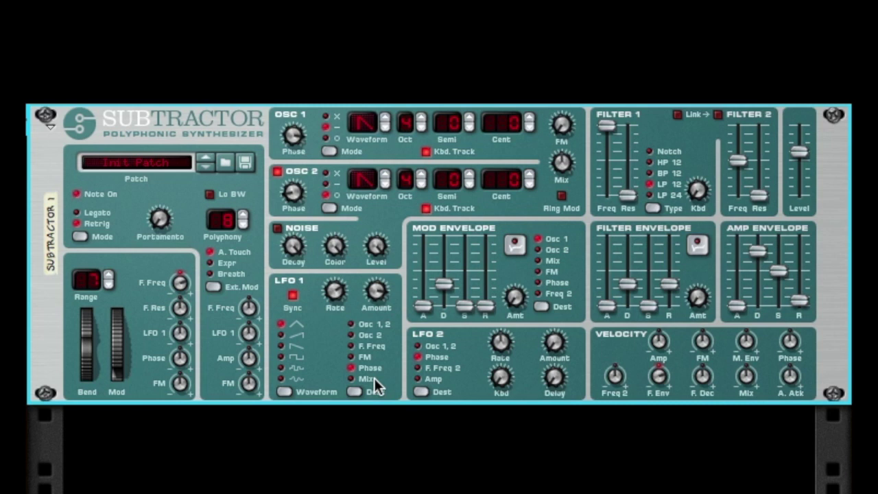
Sweep the Osc 2 phase offset up and then down
left_click_drag(293, 192, 294, 158)
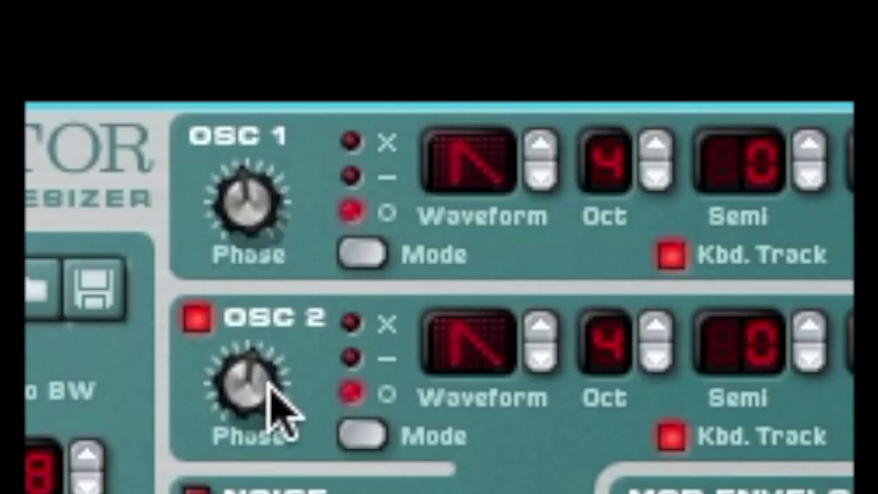
left_click_drag(300, 189, 274, 274)
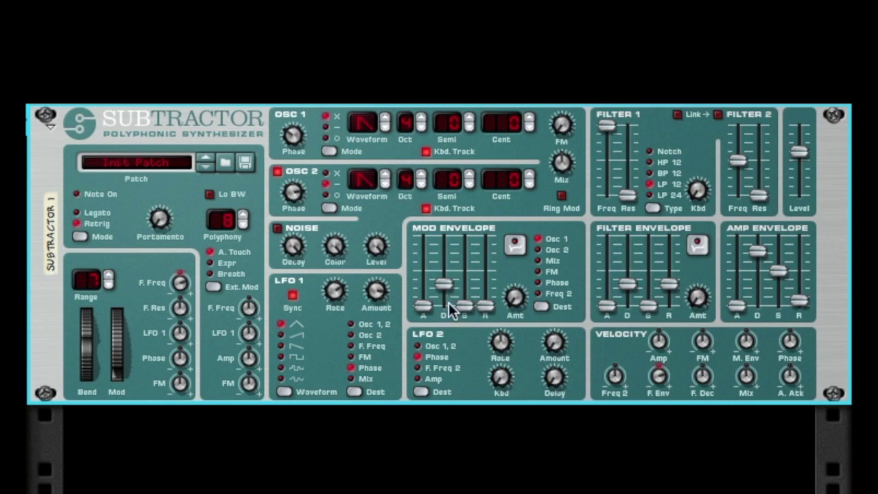
Route LFO 1 to Mix, sweep the oscillator mix to 106 and back down, adjust the LFO 1 rate and reset the mix
left_click(350, 379)
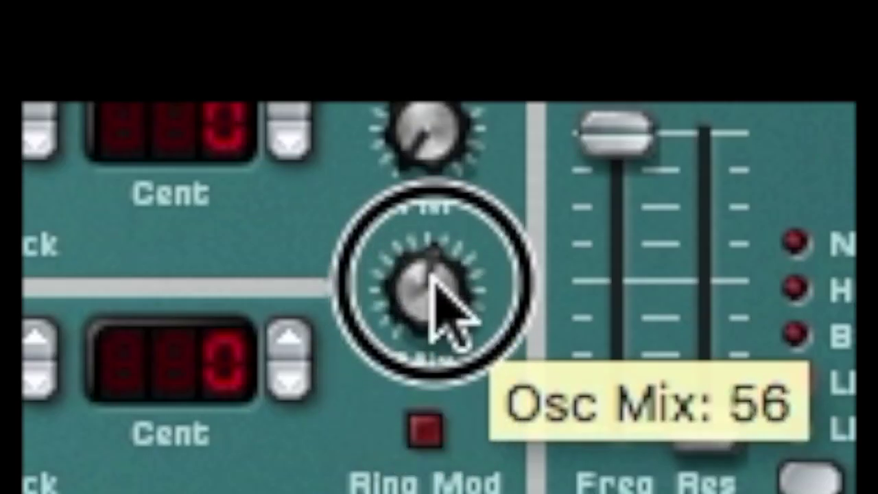
left_click_drag(435, 274, 448, 203)
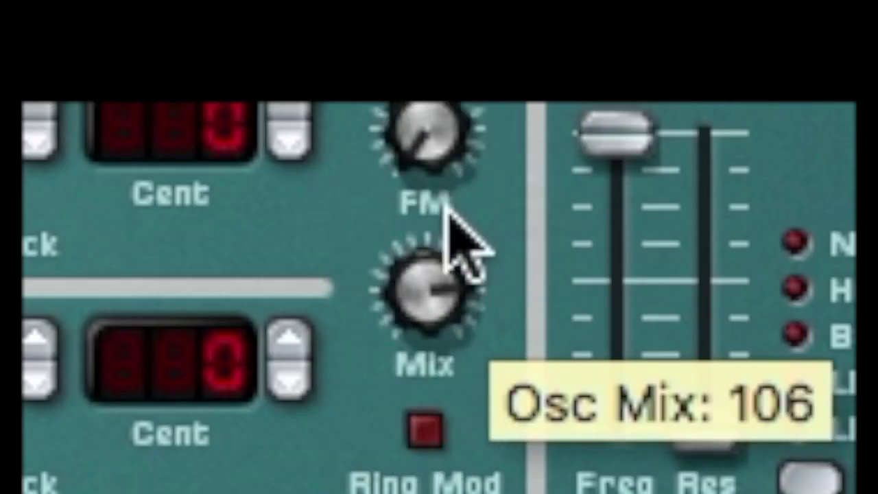
left_click_drag(446, 255, 395, 493)
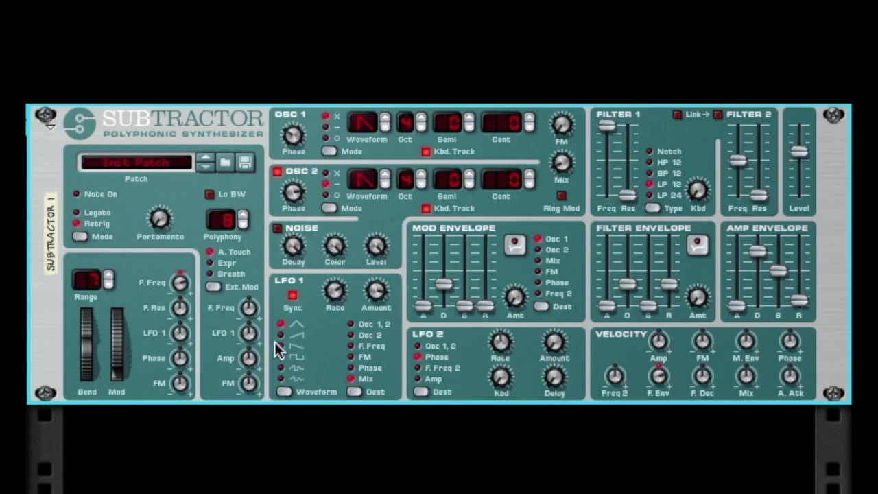
left_click_drag(329, 293, 333, 322)
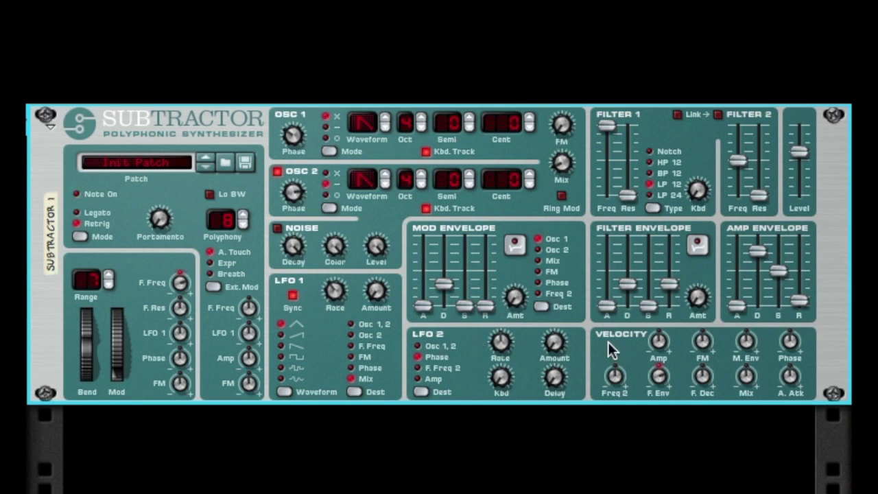
left_click(564, 161, "ctrl")
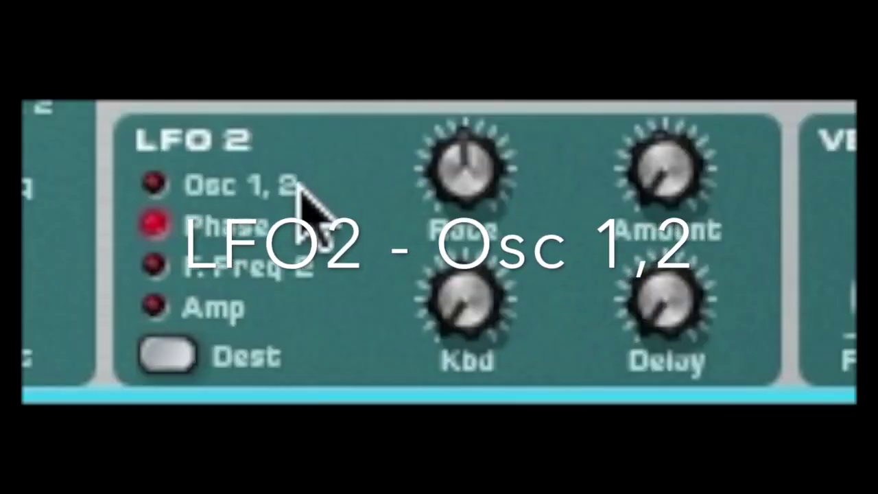
Route LFO 2 to Osc 1, 2, raise its amount to maximum, and sweep its rate up and down, ending at a slower rate
left_click(270, 180)
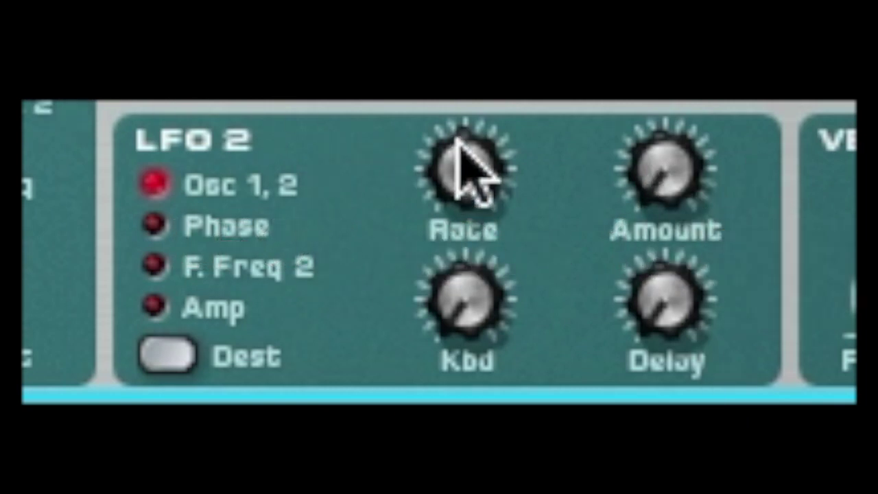
left_click_drag(668, 184, 748, 48)
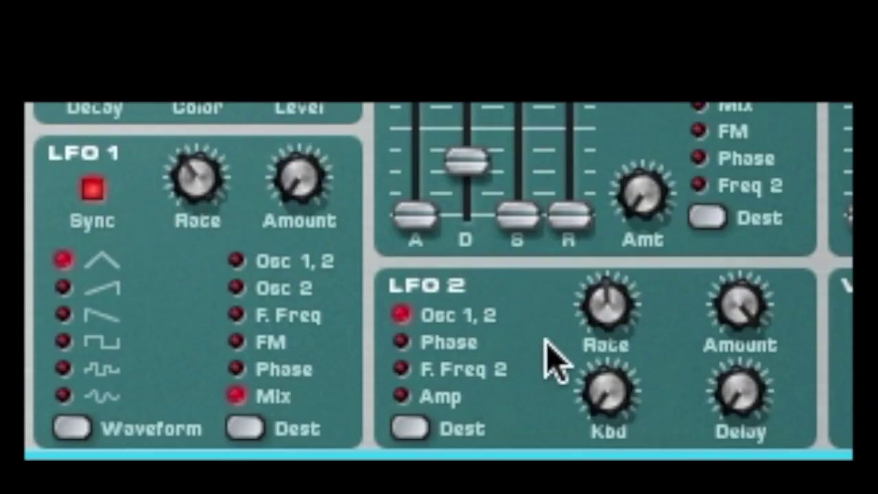
left_click(605, 321)
left_click_drag(609, 336, 637, 260)
left_click_drag(621, 322, 631, 406)
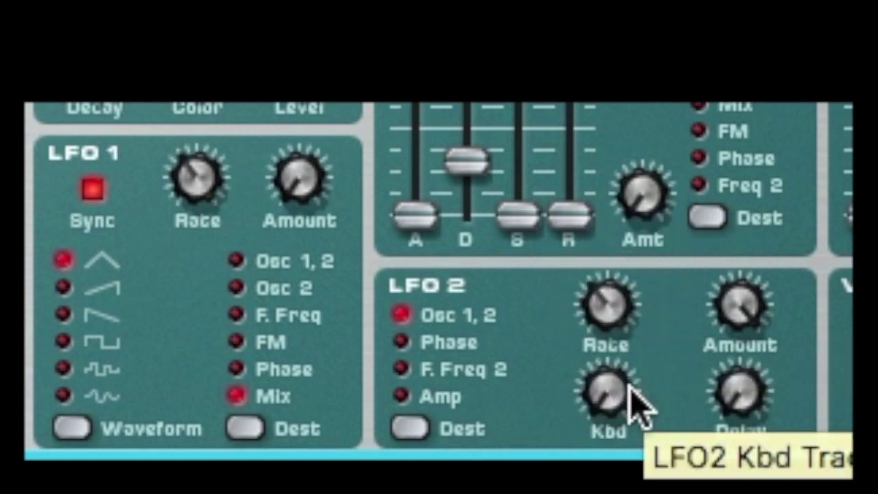
left_click(603, 323)
left_click_drag(598, 301, 597, 324)
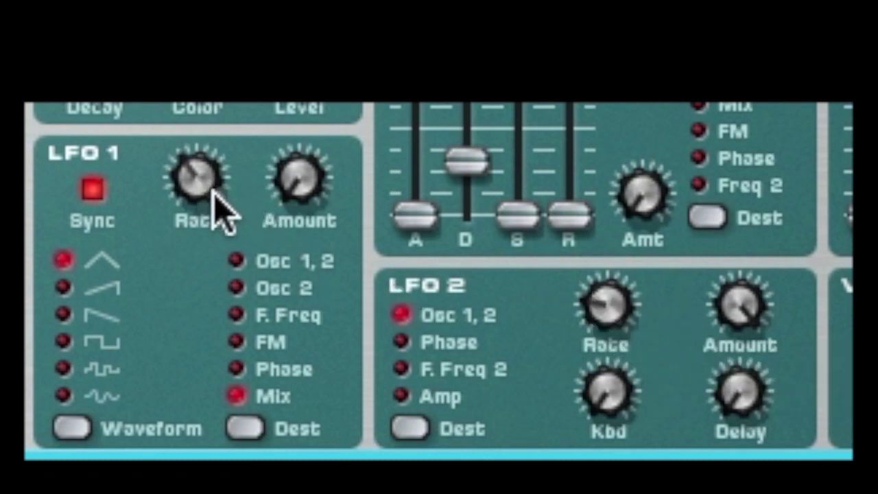
Route LFO 1 to Osc 1, 2 with the square waveform, raise its amount to 113, then turn the amount back down to minimum
left_click(238, 261)
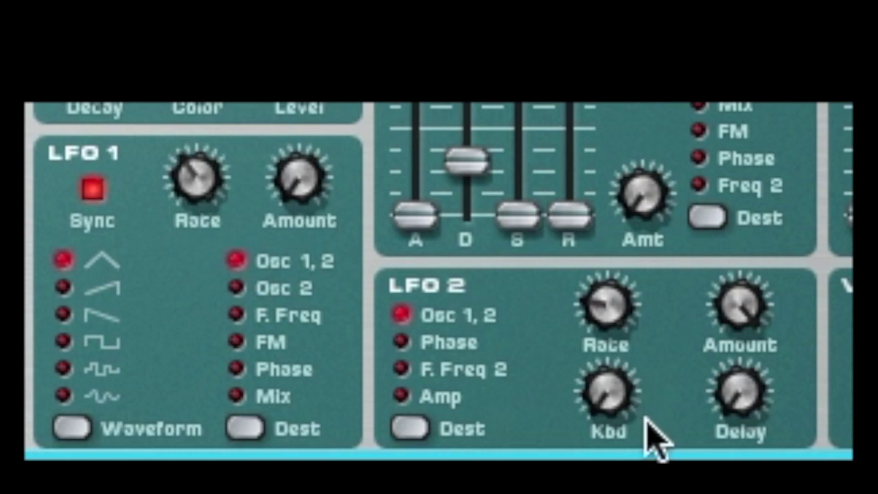
left_click(60, 340)
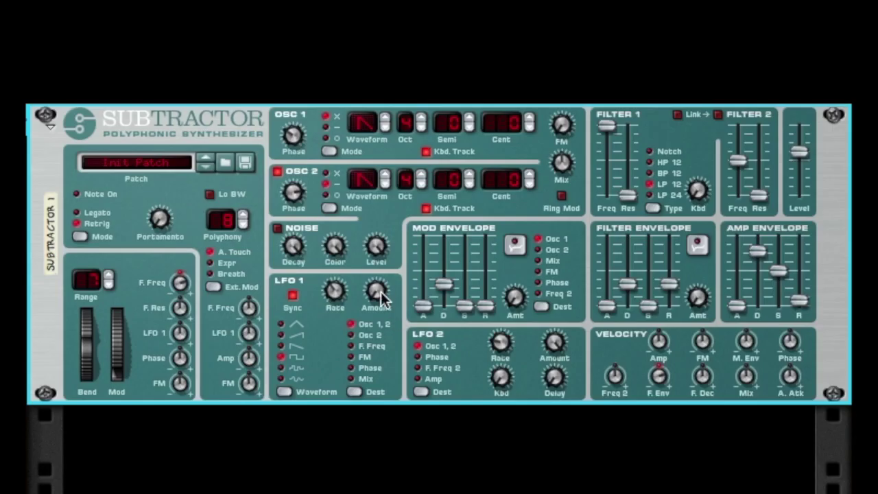
mouse_move(377, 291)
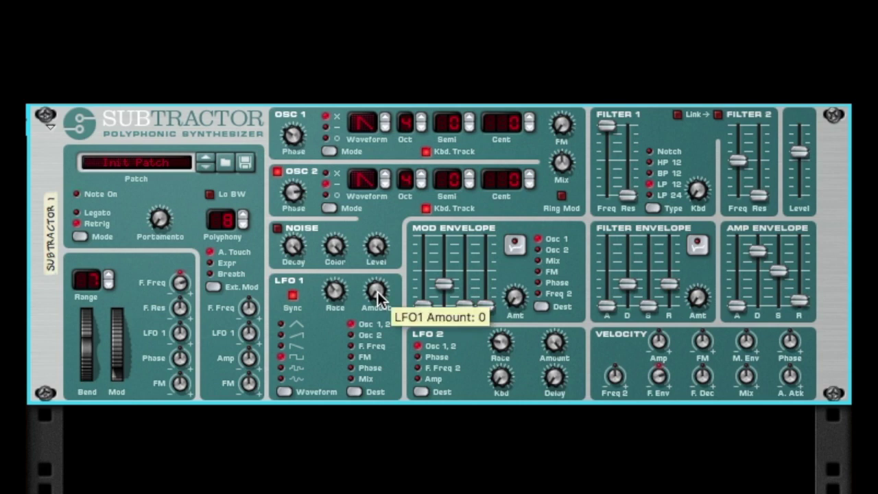
left_click_drag(376, 293, 363, 231)
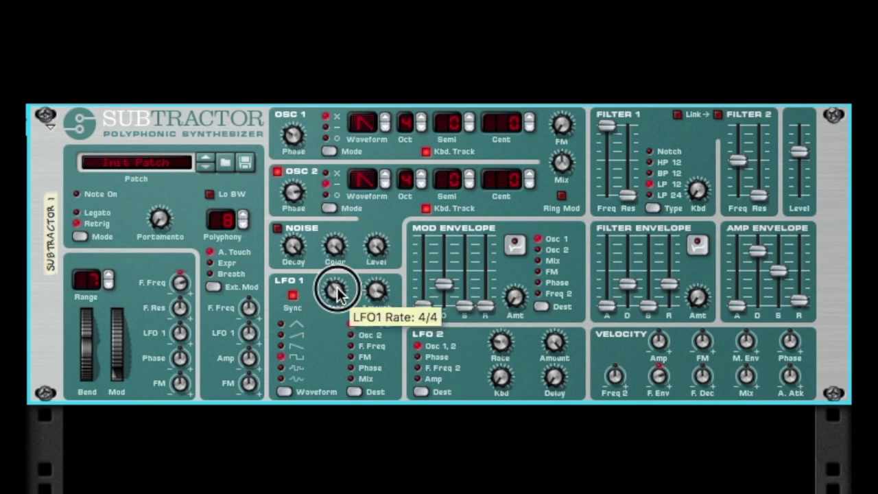
mouse_move(378, 293)
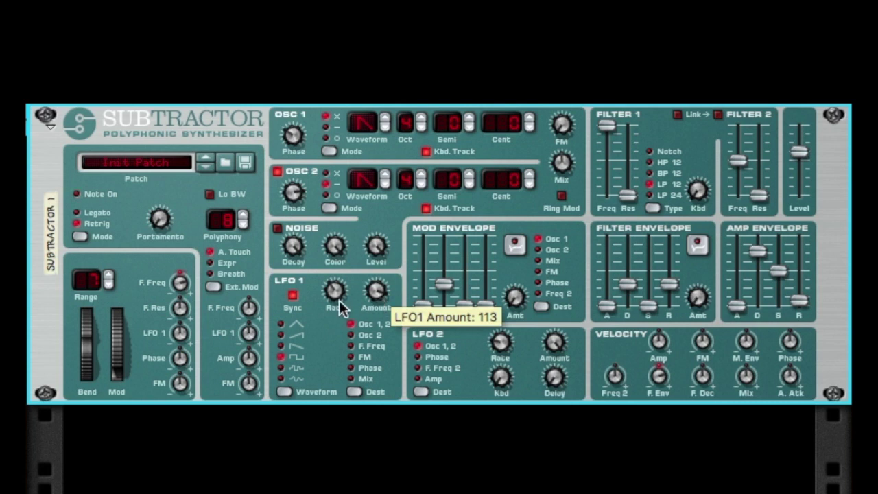
mouse_move(341, 295)
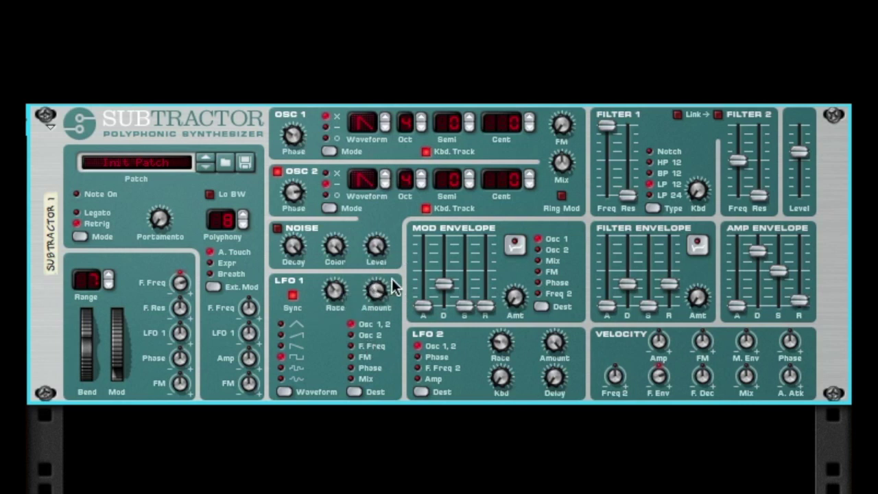
left_click_drag(387, 288, 407, 490)
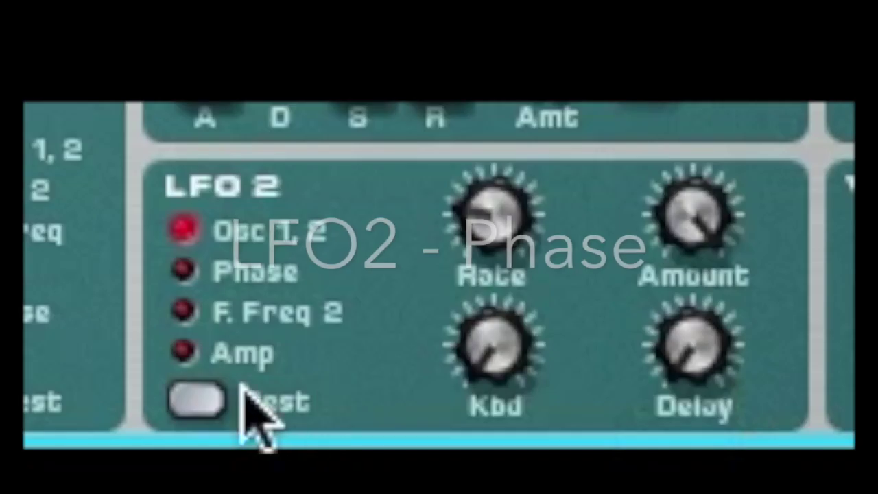
Route LFO 2 to Phase, try different Osc 1 and Osc 2 phase offsets, and select the multiply (x) phase mode for Osc 2
left_click(419, 357)
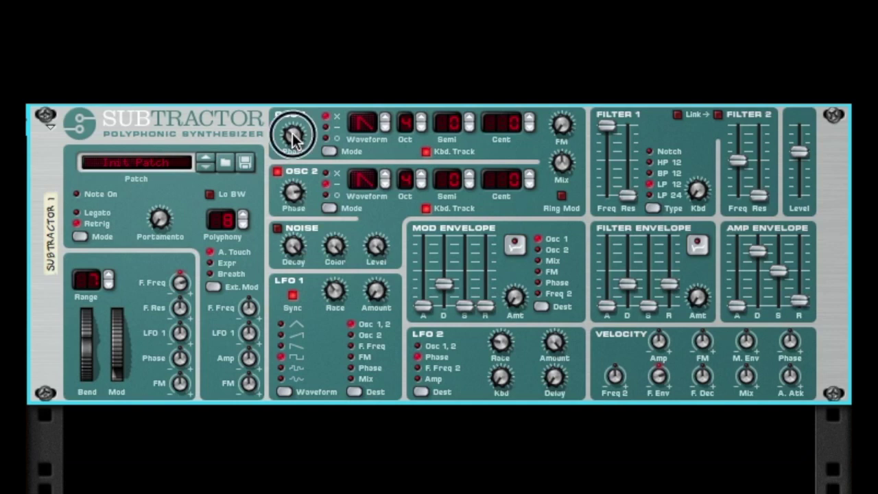
left_click_drag(292, 131, 302, 122)
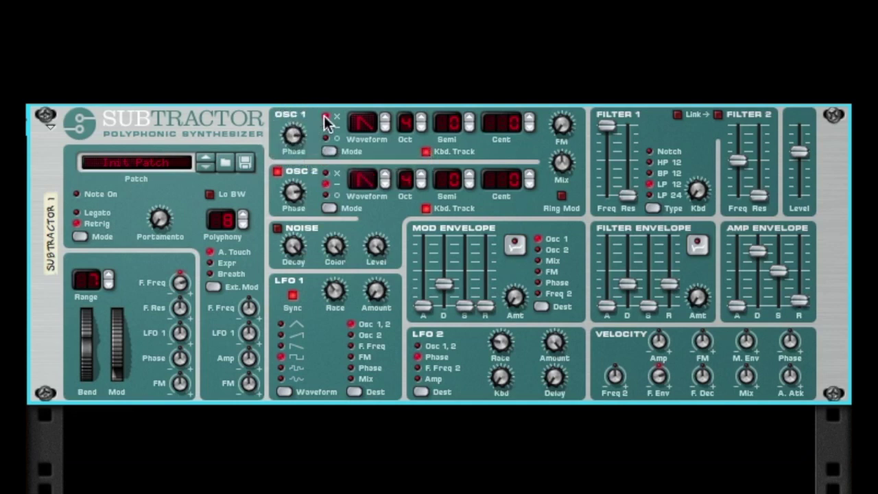
left_click_drag(302, 194, 303, 248)
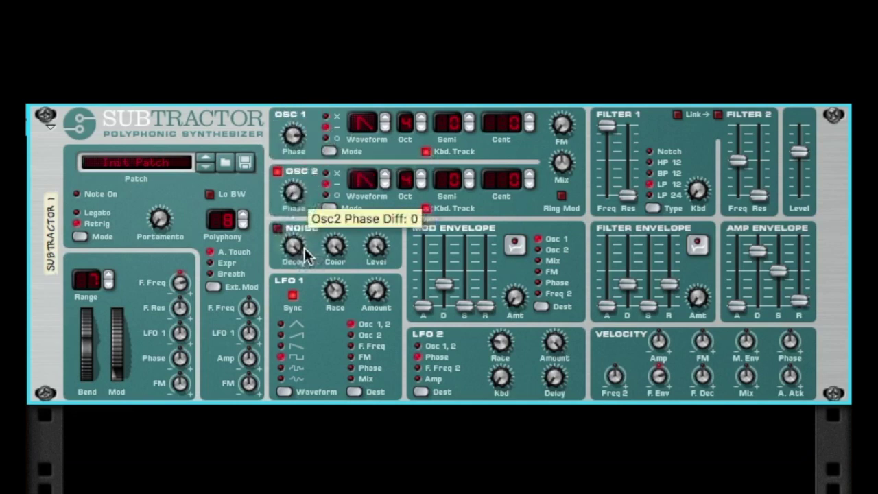
left_click(325, 173)
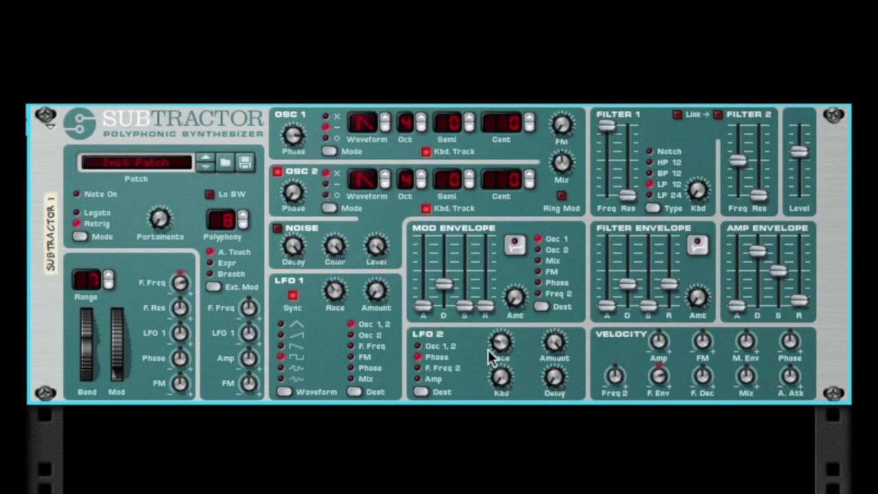
Route LFO 2 to F. Freq 2 and LFO 1 to F. Freq
left_click(454, 369)
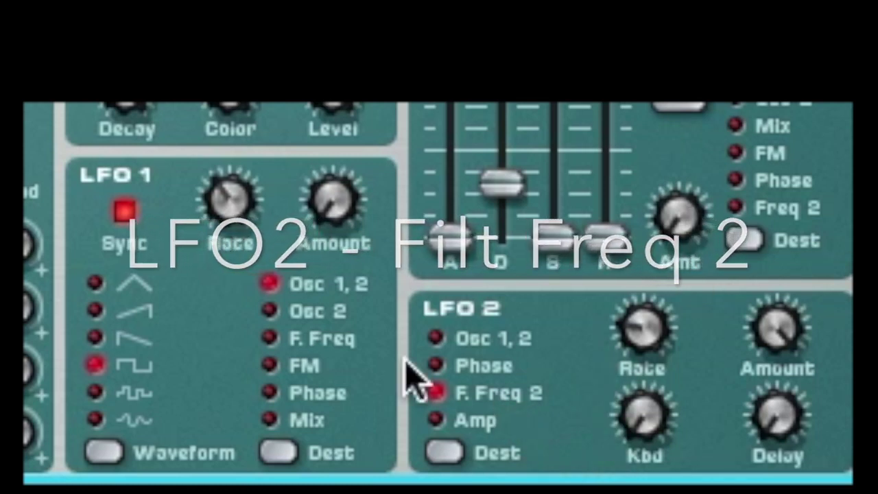
left_click(267, 338)
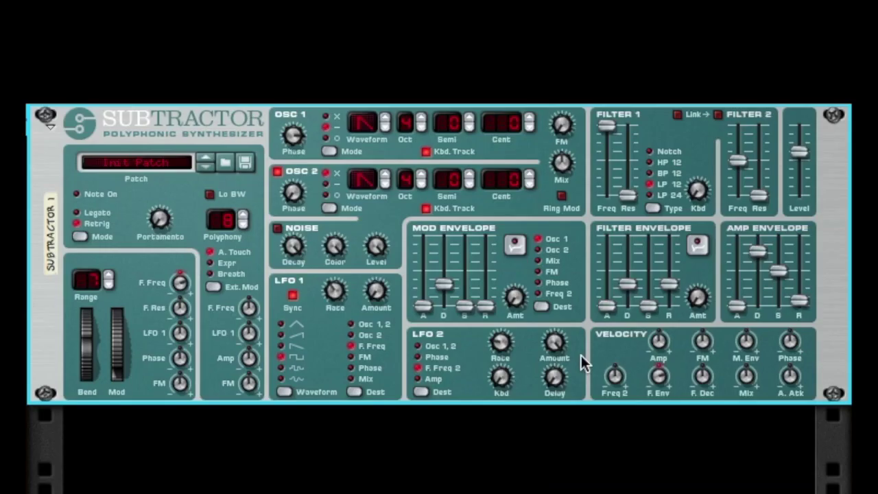
Enable Filter 2 with its frequency at maximum, and raise the resonance of Filter 1 and Filter 2 to about halfway
left_click(718, 114)
left_click_drag(739, 158, 746, 113)
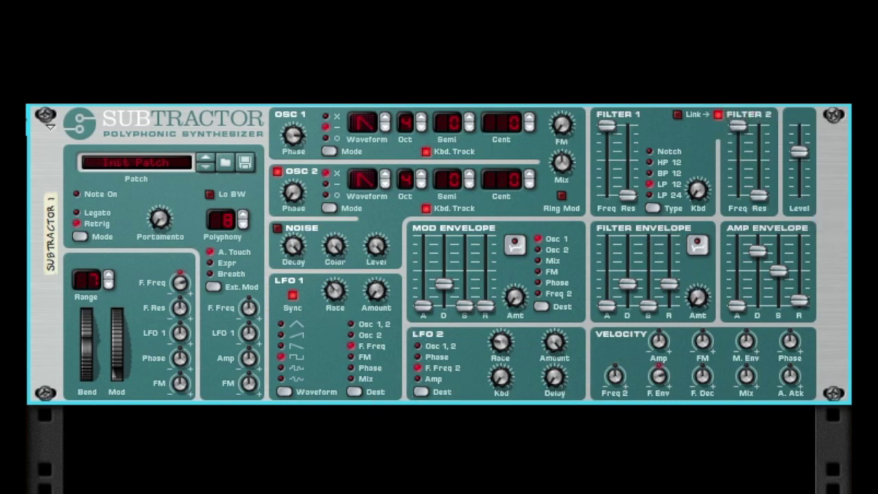
left_click_drag(627, 195, 625, 159)
left_click_drag(758, 195, 758, 157)
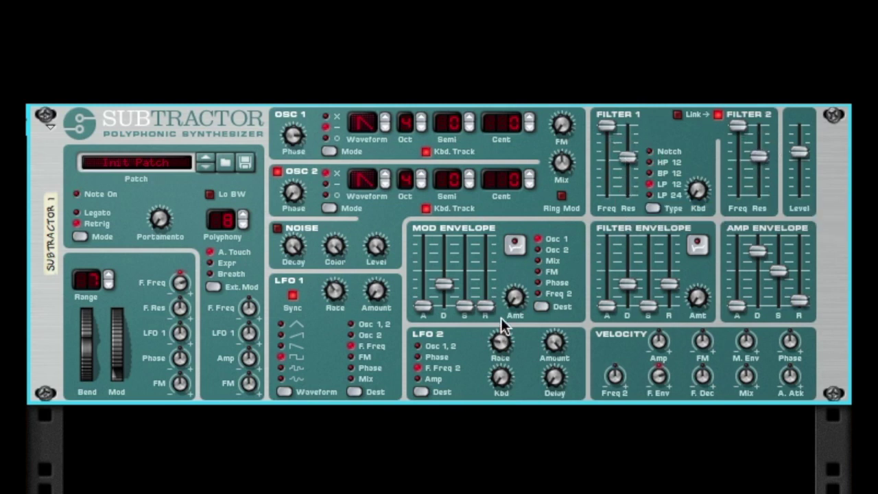
Lower Filter 2's frequency to about a third and adjust the LFO 2 rate while it modulates that filter
left_click_drag(760, 172, 738, 174)
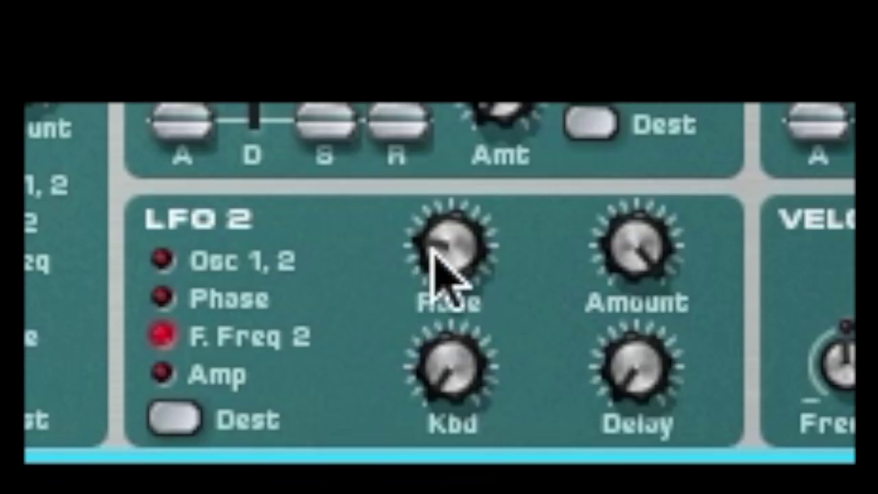
left_click_drag(495, 343, 511, 332)
mouse_move(493, 212)
left_mouse_down()
mouse_move(489, 206)
mouse_move(496, 212)
left_mouse_up()
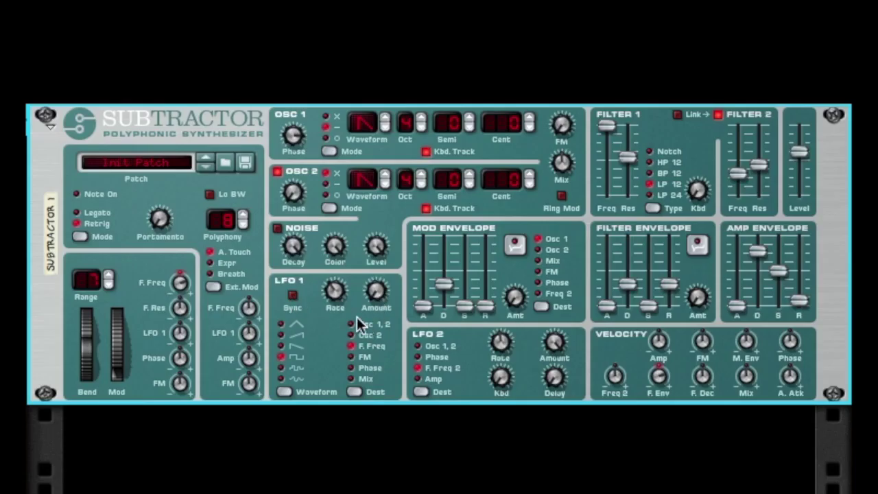
Lower Filter 1's frequency to about 60 percent and raise the LFO 1 amount and rate
mouse_move(607, 163)
left_mouse_down()
mouse_move(611, 186)
mouse_move(609, 145)
mouse_move(615, 153)
left_mouse_up()
left_click_drag(373, 294, 376, 263)
left_click_drag(336, 292, 342, 265)
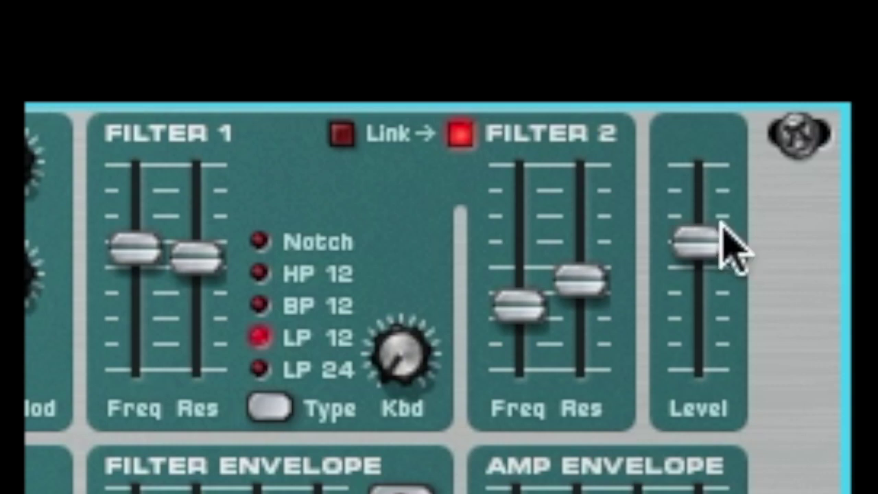
Try a lower Filter 1 frequency, then set Filter 2's frequency to about four fifths and Filter 1's to about two thirds
left_click_drag(157, 196, 147, 307)
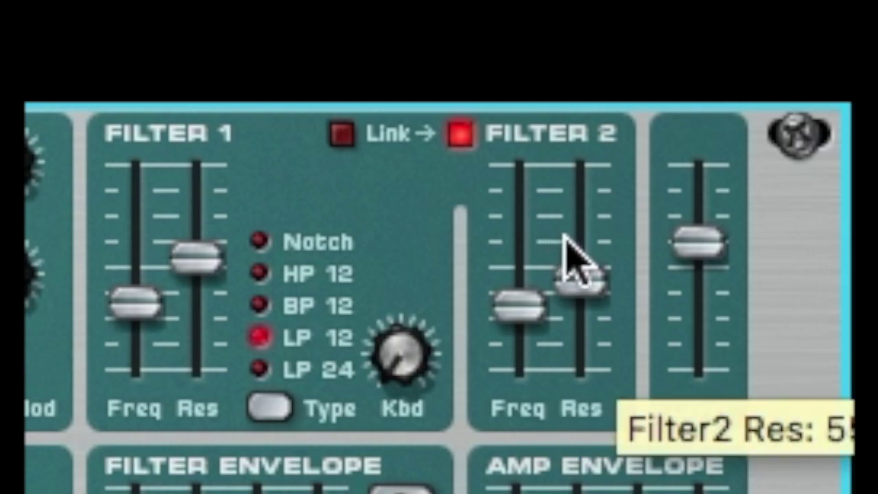
left_click_drag(519, 307, 519, 205)
left_click_drag(137, 317, 137, 264)
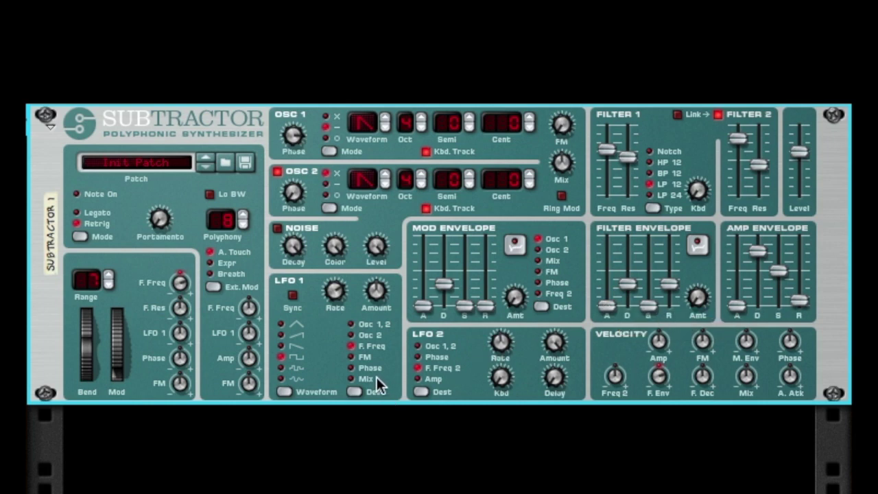
Route LFO 2 to Amp with LFO 1's amount turned down, and try different LFO 2 amounts and rates
left_click_drag(378, 291, 380, 391)
left_click(424, 379)
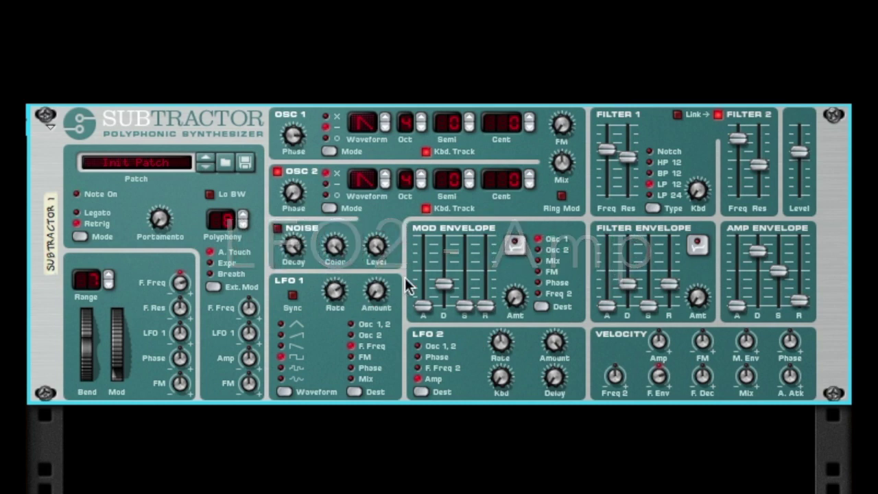
left_click_drag(559, 352, 560, 391)
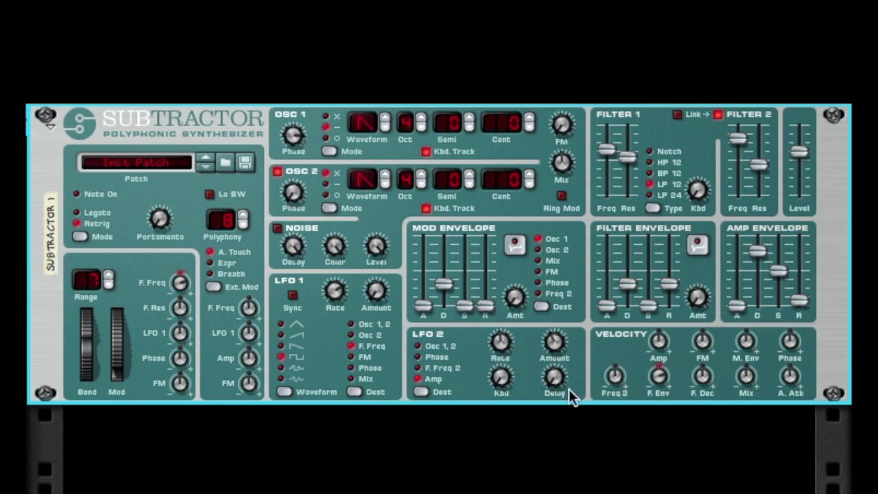
left_click_drag(498, 343, 498, 345)
left_click_drag(554, 341, 561, 316)
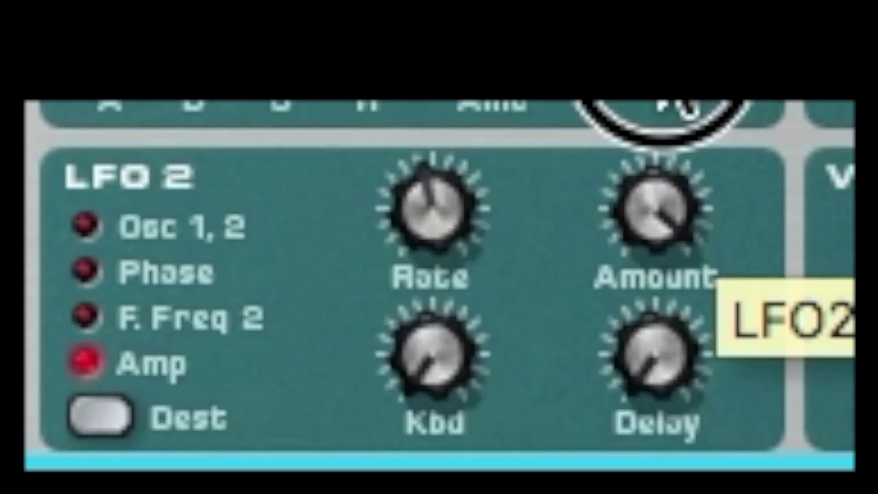
left_click_drag(460, 235, 490, 196)
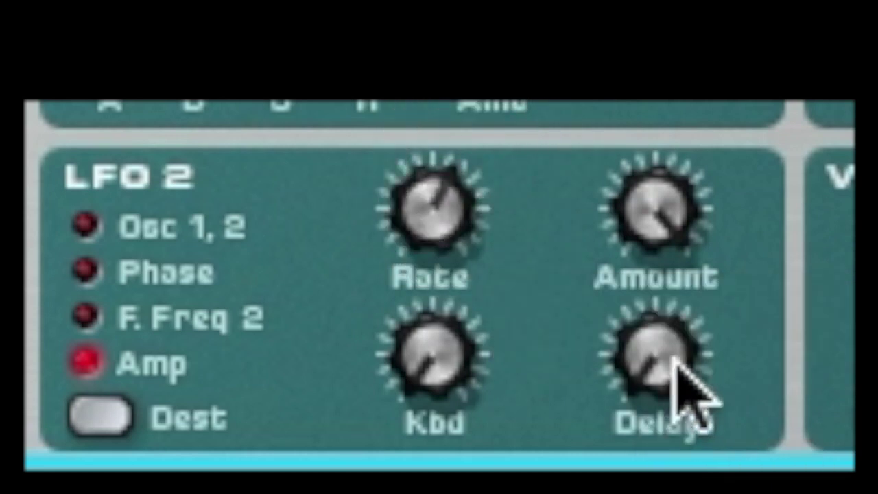
Raise the LFO 2 delay, return it to minimum, and raise it again
mouse_move(678, 370)
left_click_drag(677, 370, 677, 302)
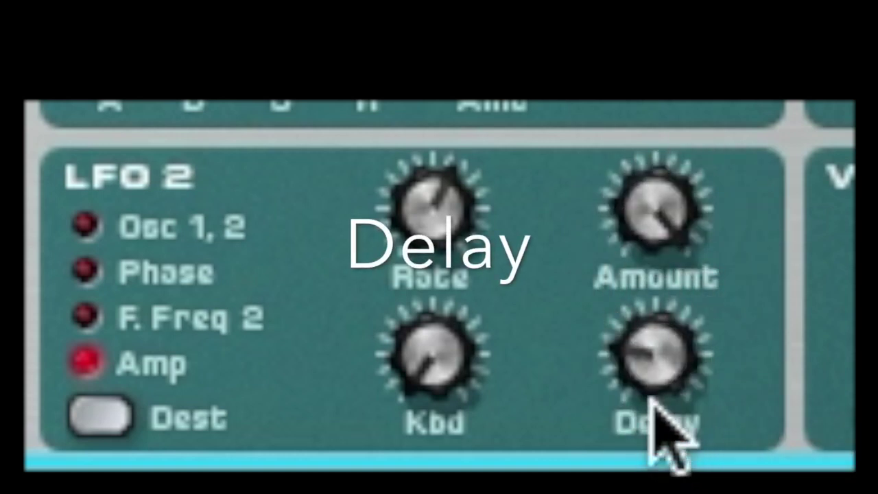
left_click_drag(654, 356, 667, 491)
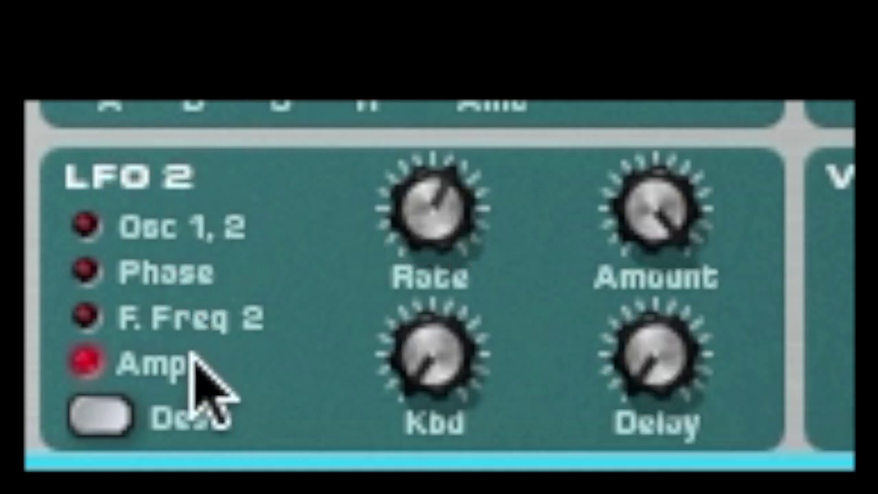
left_click_drag(644, 381, 652, 269)
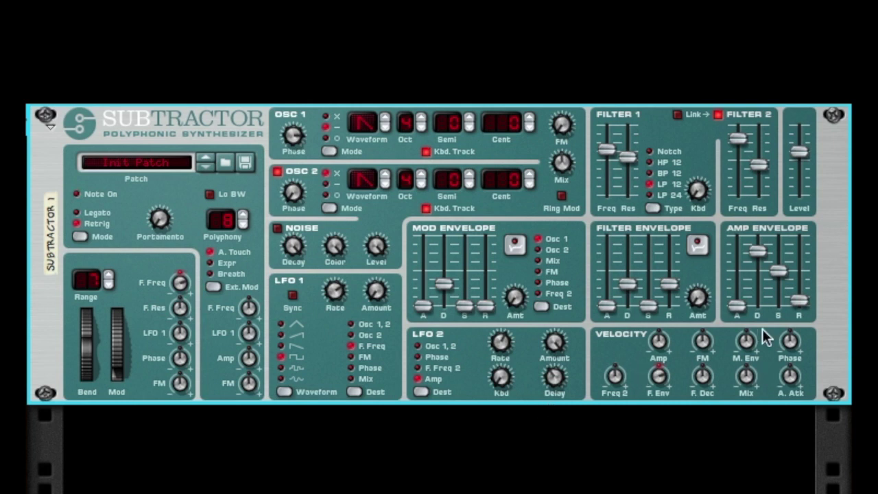
Raise the amp envelope's release to about 70 percent and adjust the LFO 2 amount and rate
left_click(796, 273)
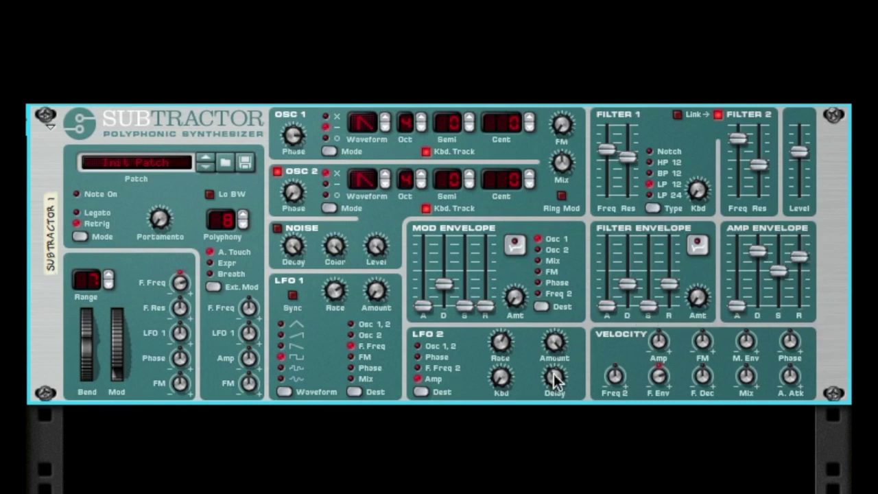
left_click_drag(554, 341, 556, 325)
left_click(499, 344)
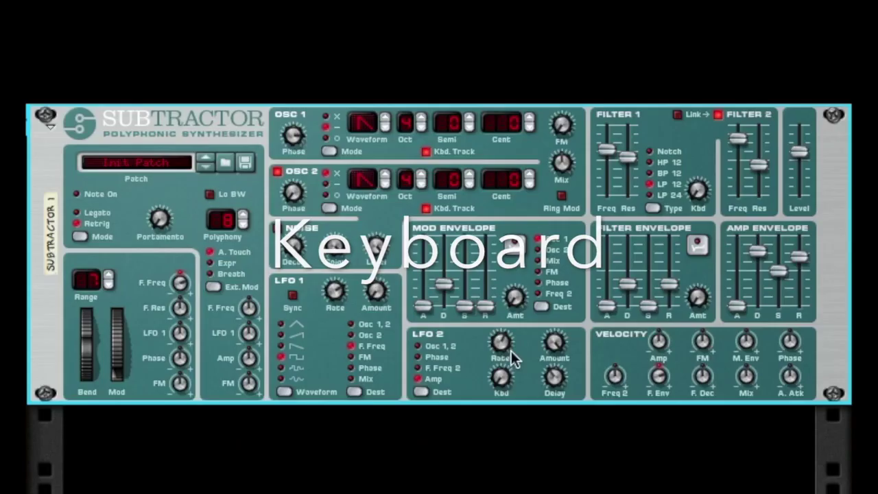
Raise LFO 2's keyboard tracking, and open up the sound by disabling Filter 2 and setting Filter 1's frequency to maximum
left_click_drag(504, 376, 569, 240)
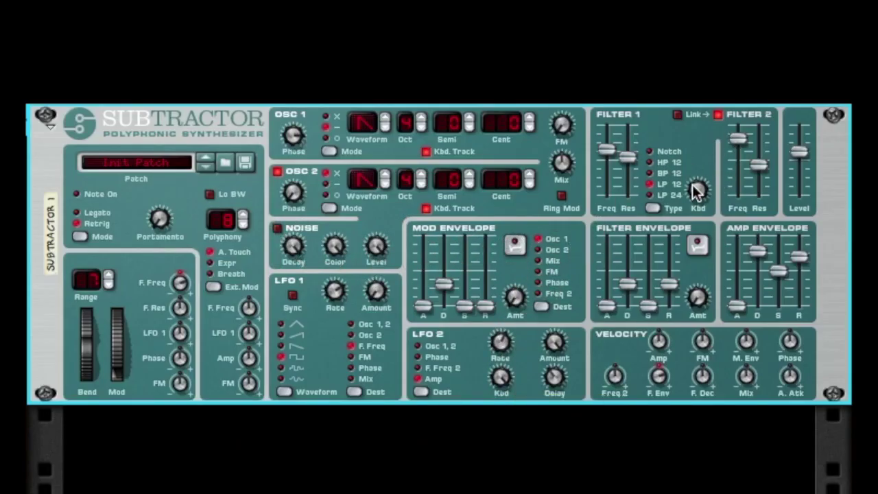
left_click(720, 116)
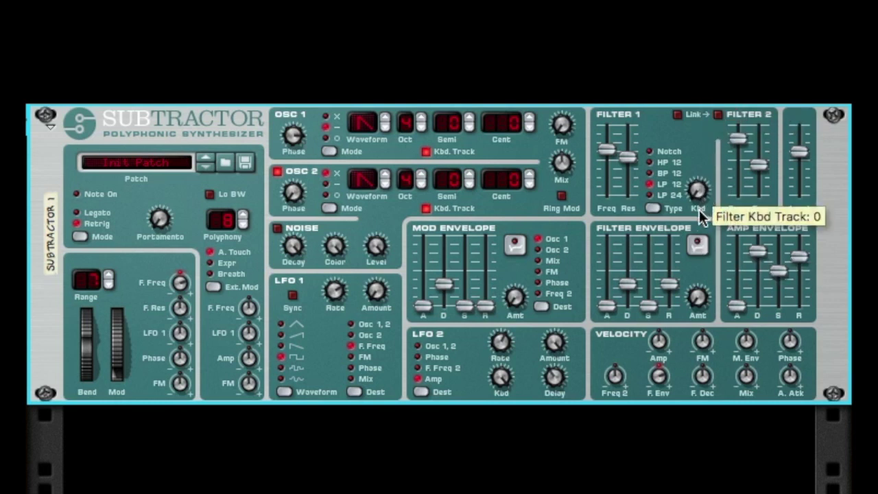
left_click_drag(606, 148, 605, 118)
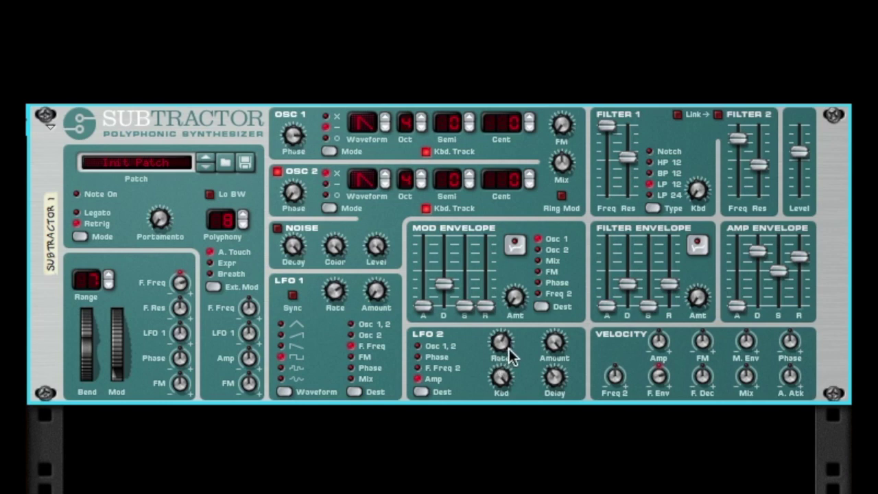
scroll(556, 374, "up", 3)
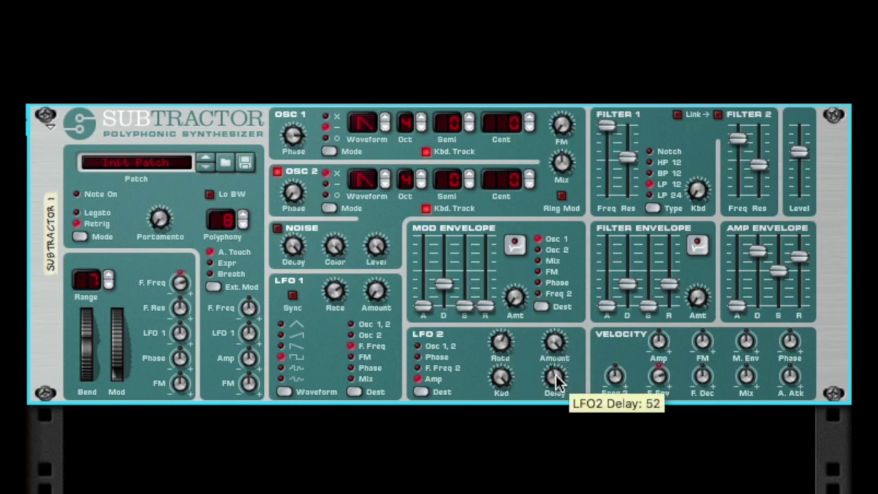